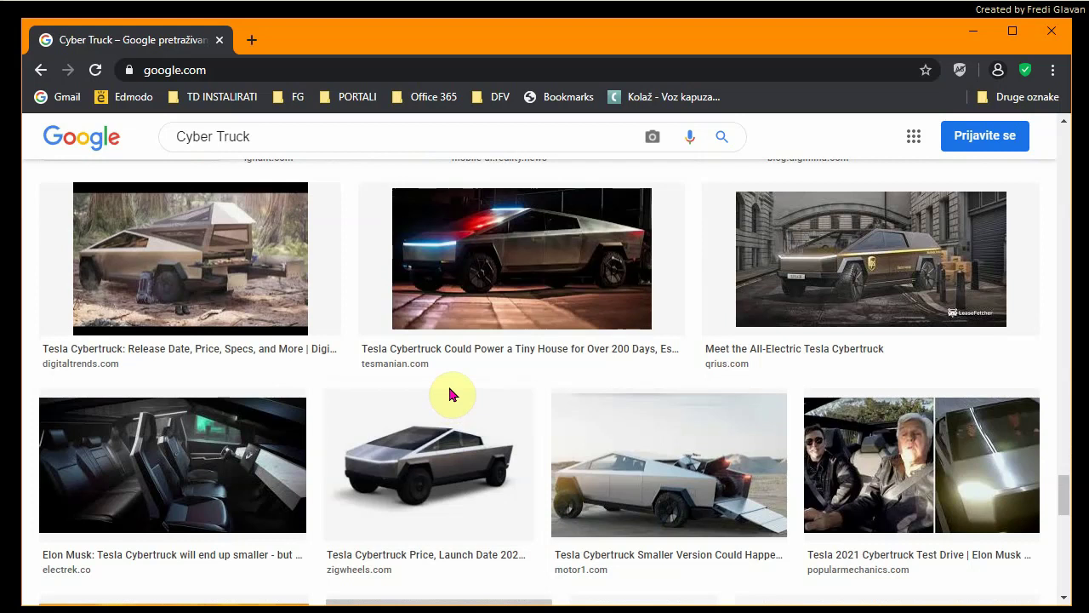
Step: Browse the Cyber Truck image results and open the preview of the evannex.com picture with the black background
scroll(449, 404, "up", 15)
scroll(446, 413, "up", 5)
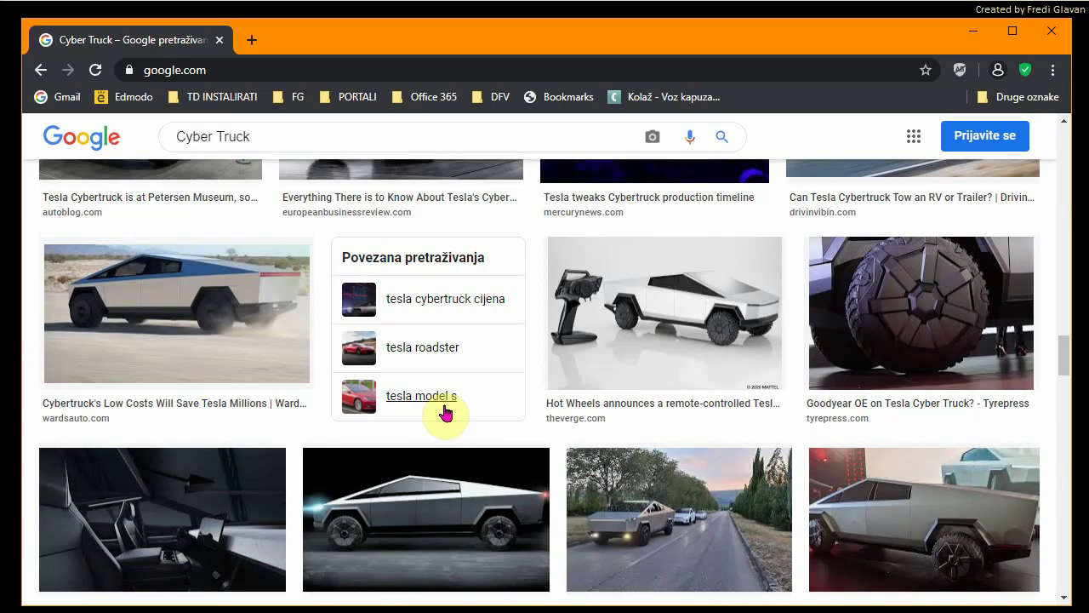
scroll(445, 413, "up", 5)
scroll(444, 430, "up", 10)
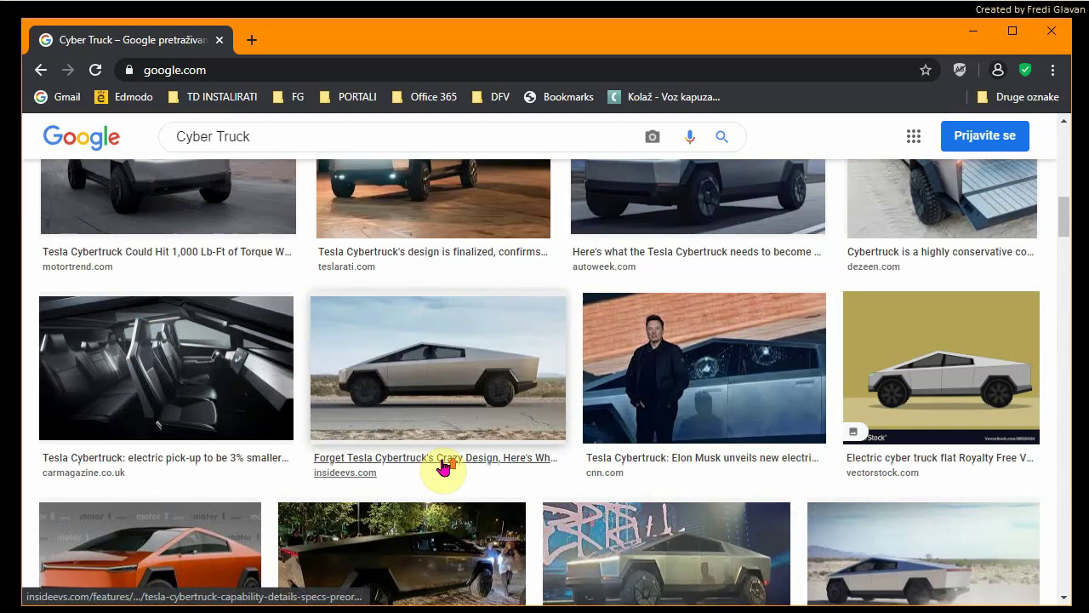
scroll(442, 465, "up", 5)
left_click(446, 404)
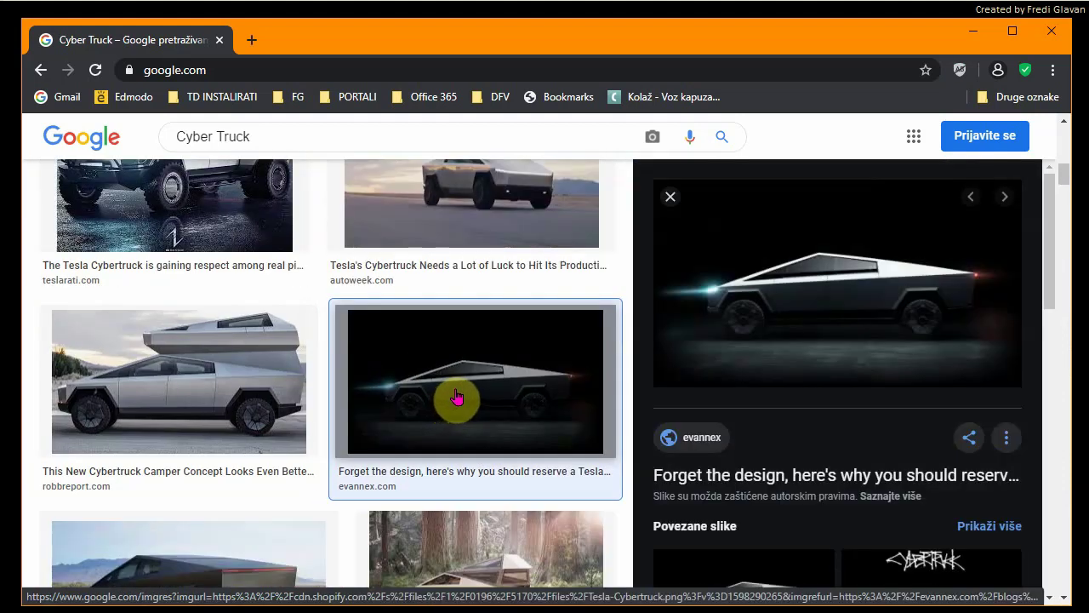
Step: Open the Tesla Cybertruck Electric Car vector graphic from pixabay.com among the related images
scroll(828, 451, "down", 6)
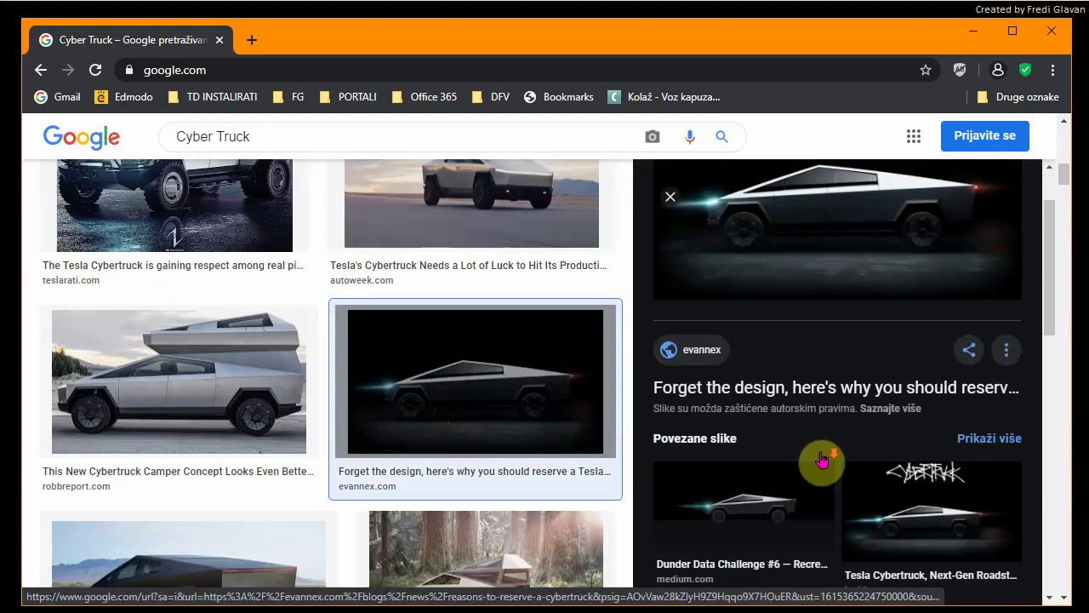
scroll(823, 471, "down", 3)
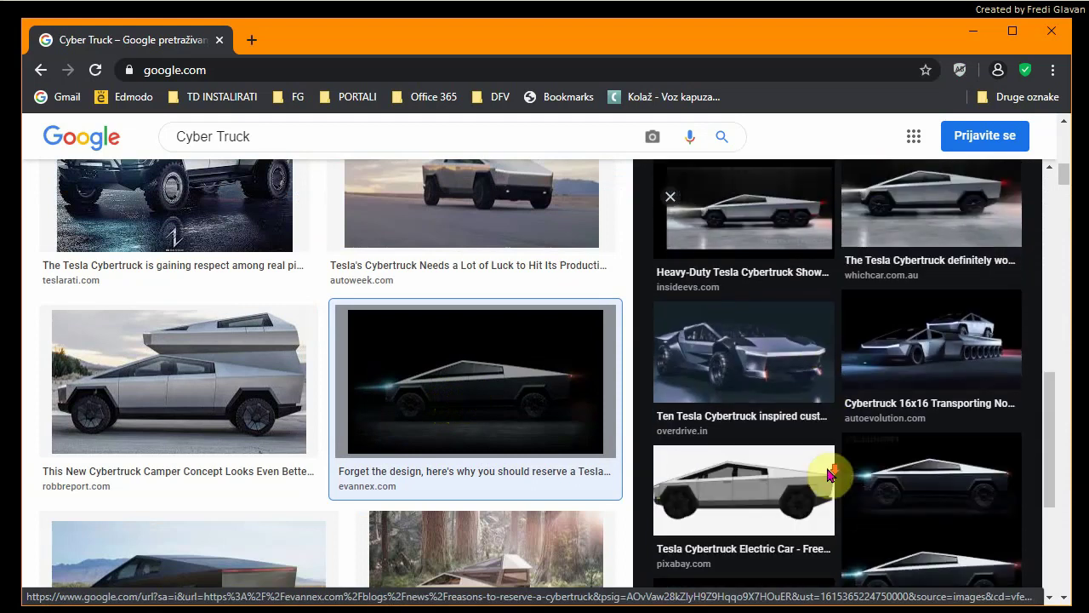
scroll(759, 420, "down", 2)
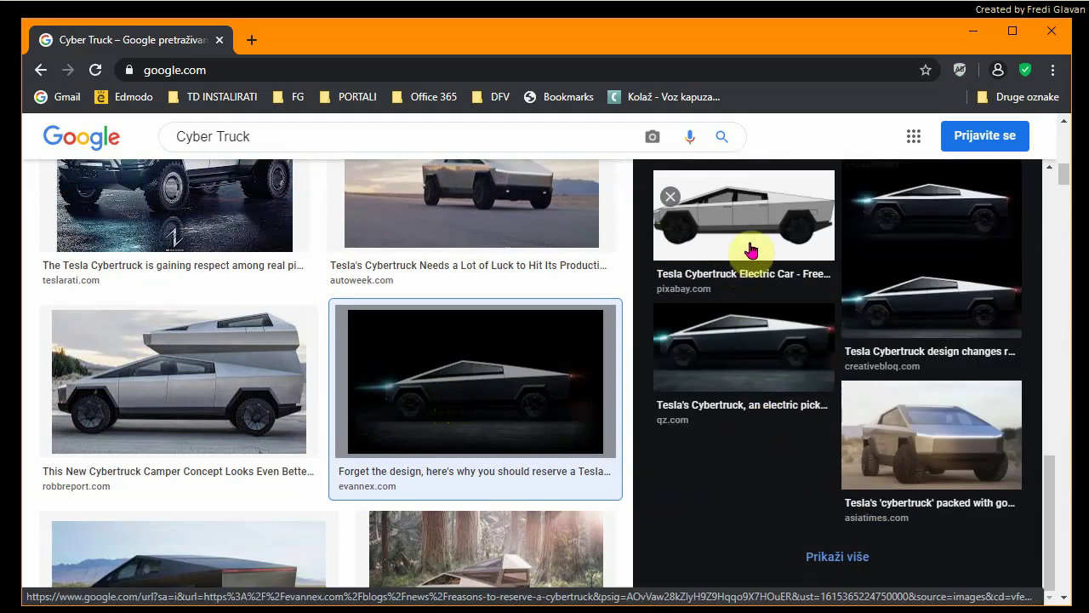
left_click(748, 247)
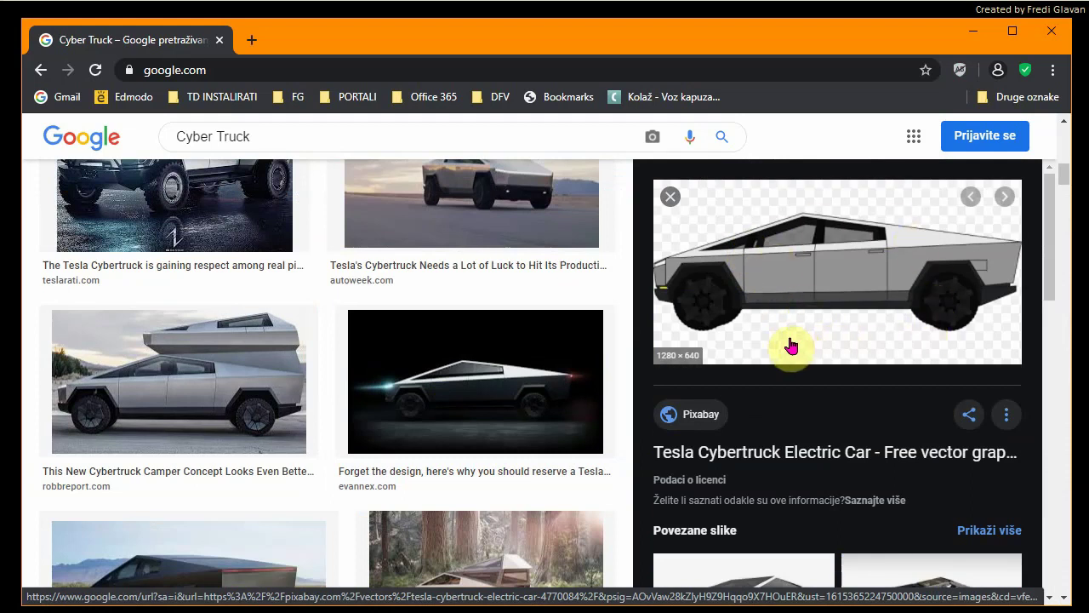
Step: Save the previewed Pixabay image as tesla-4770084_1280.png in the Preuzimanja folder
left_click(803, 271)
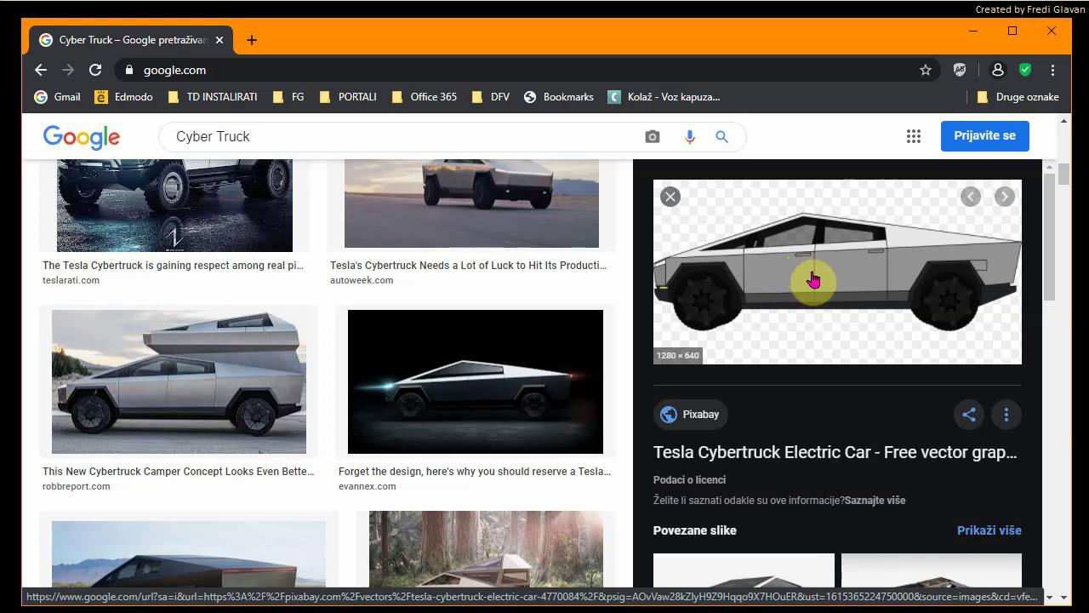
left_click(807, 270)
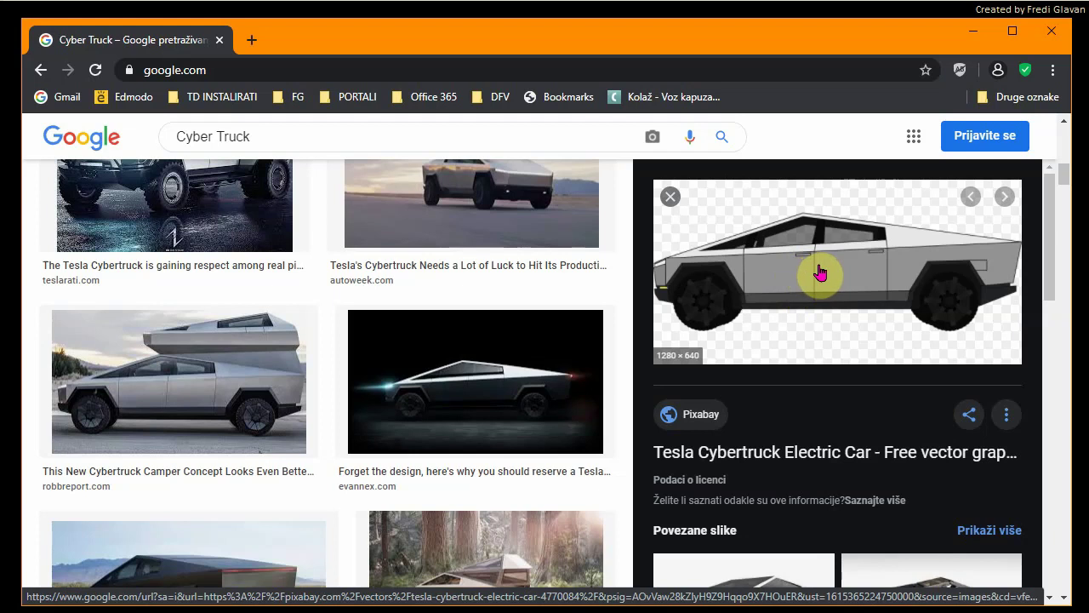
right_click(820, 273)
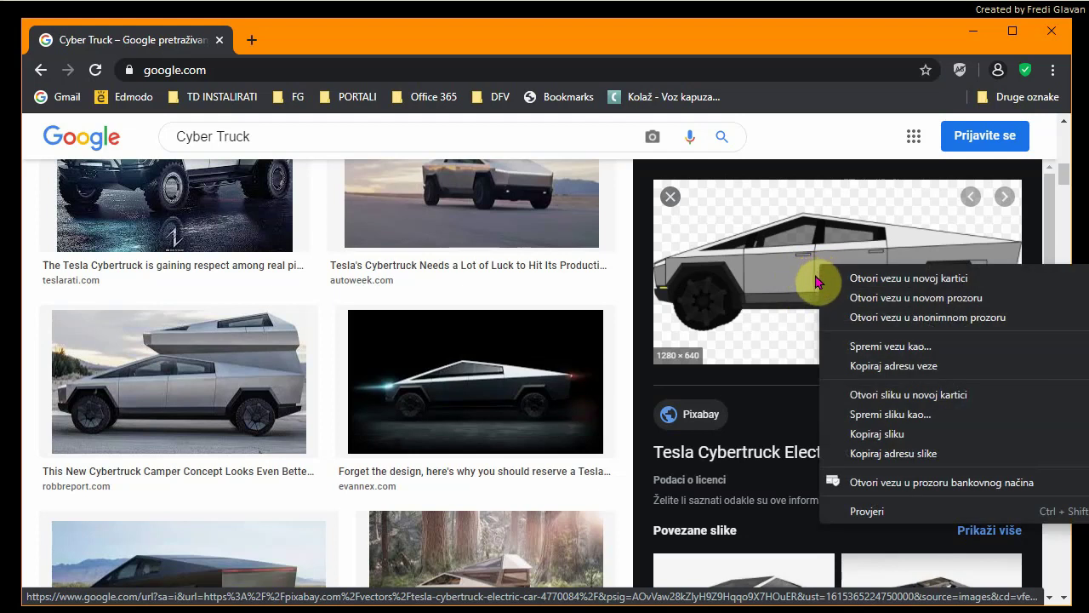
left_click(883, 417)
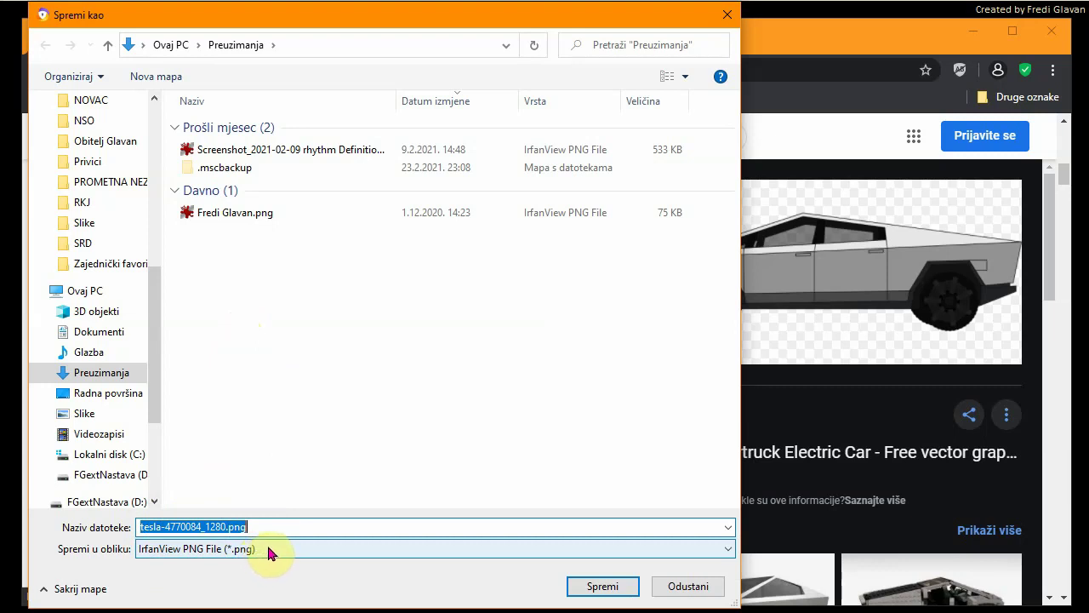
left_click(601, 588)
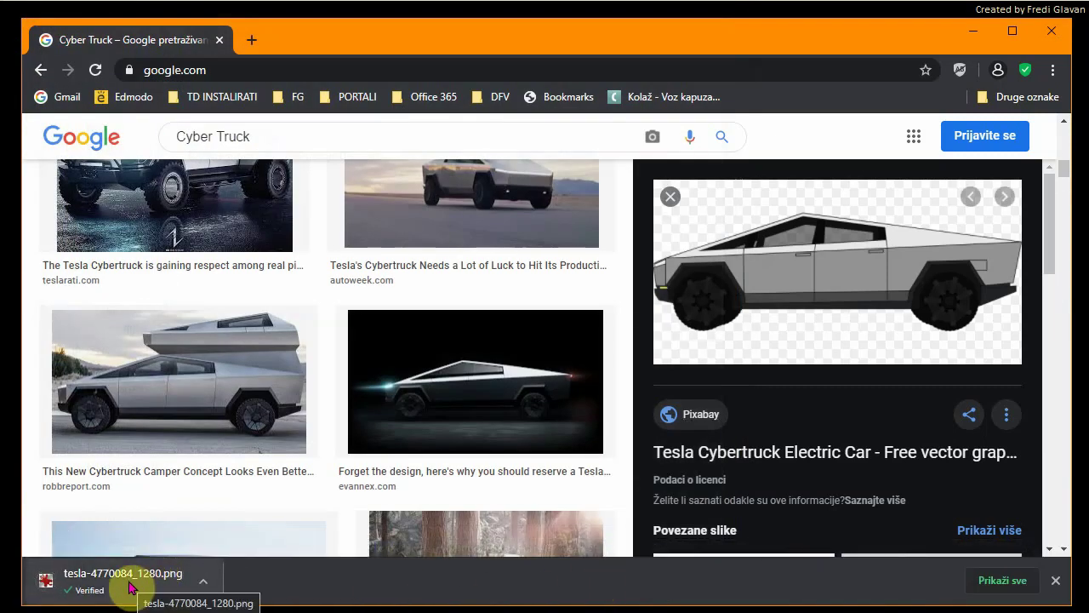
Step: Show the downloaded tesla-4770084_1280.png in its folder and open it in IrfanView
left_click(203, 584)
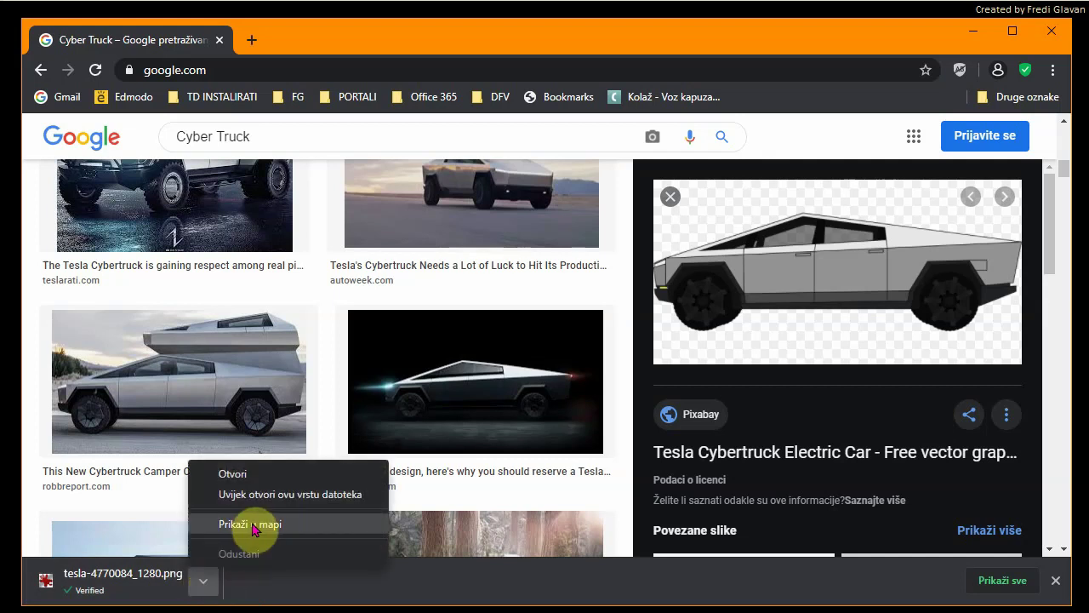
left_click(253, 526)
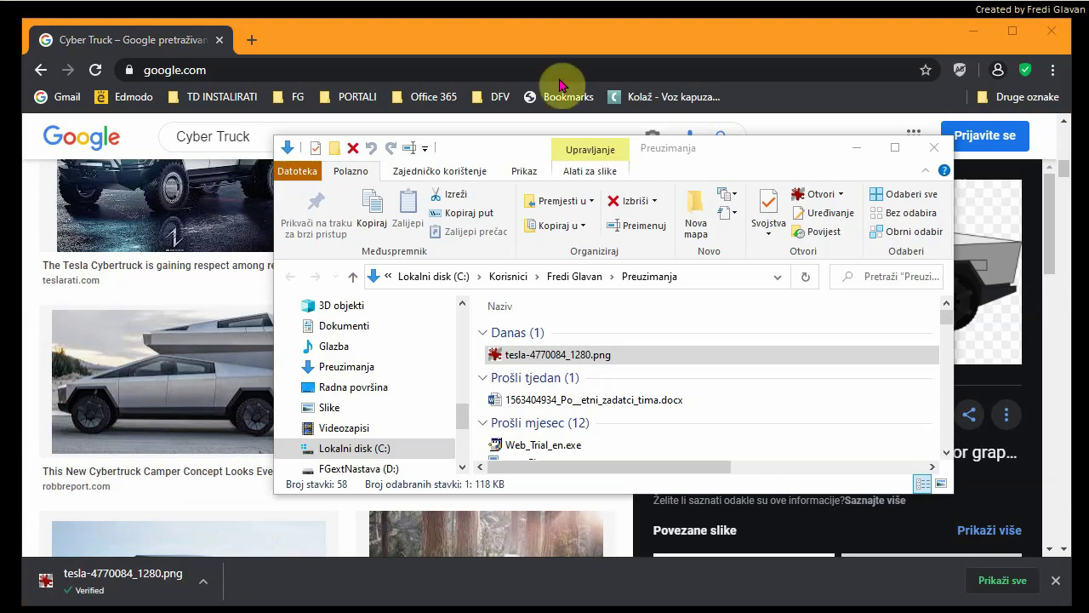
left_click(536, 358)
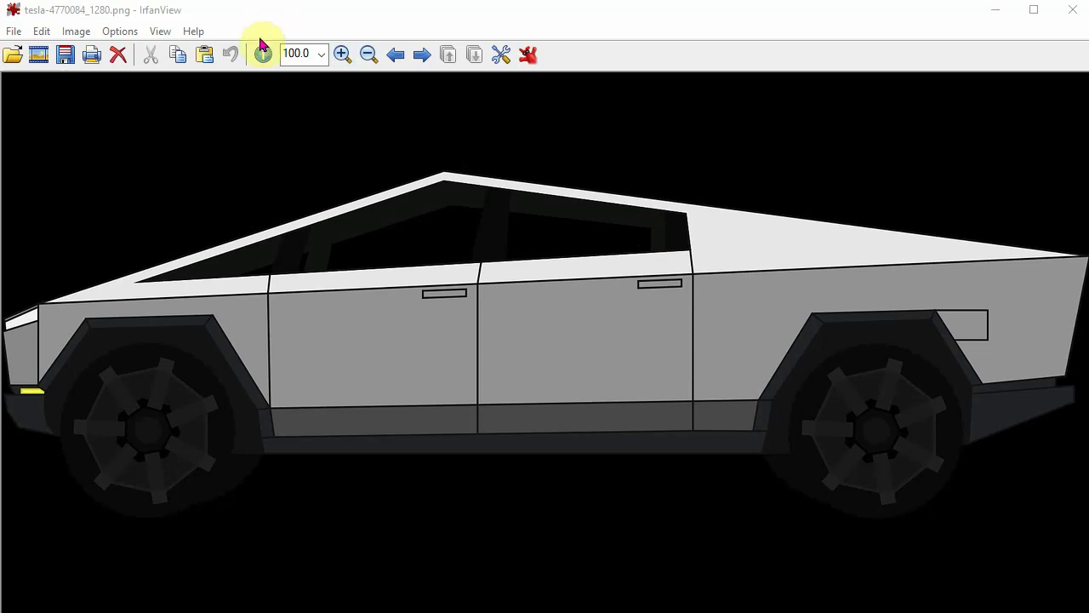
Step: View the About IrfanView information and the IrfanView homepage, and close both
left_click(194, 34)
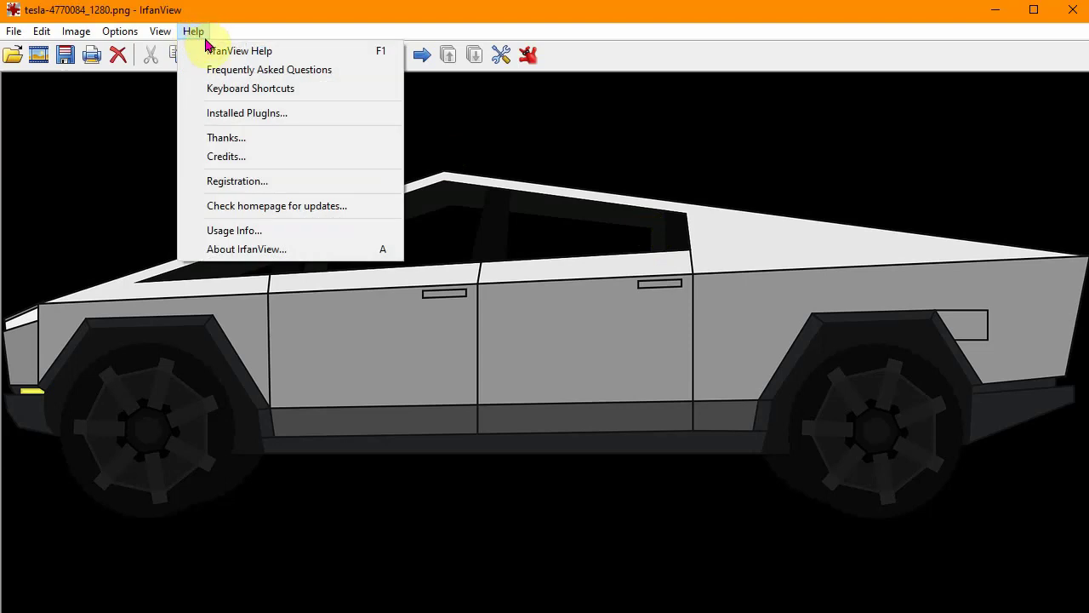
left_click(261, 255)
left_click_drag(1078, 22, 831, 44)
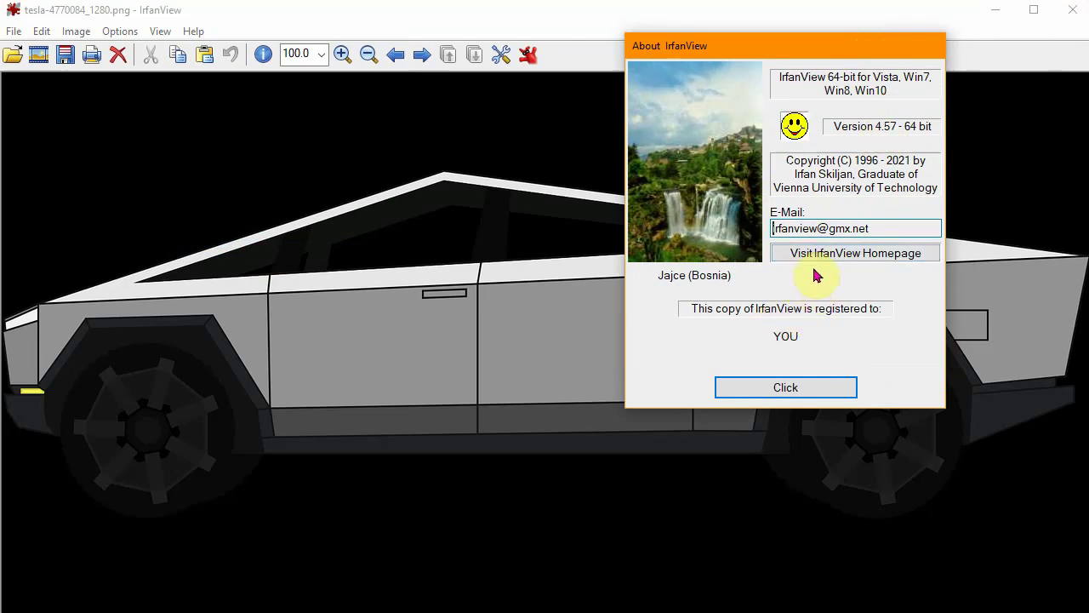
left_click(868, 256)
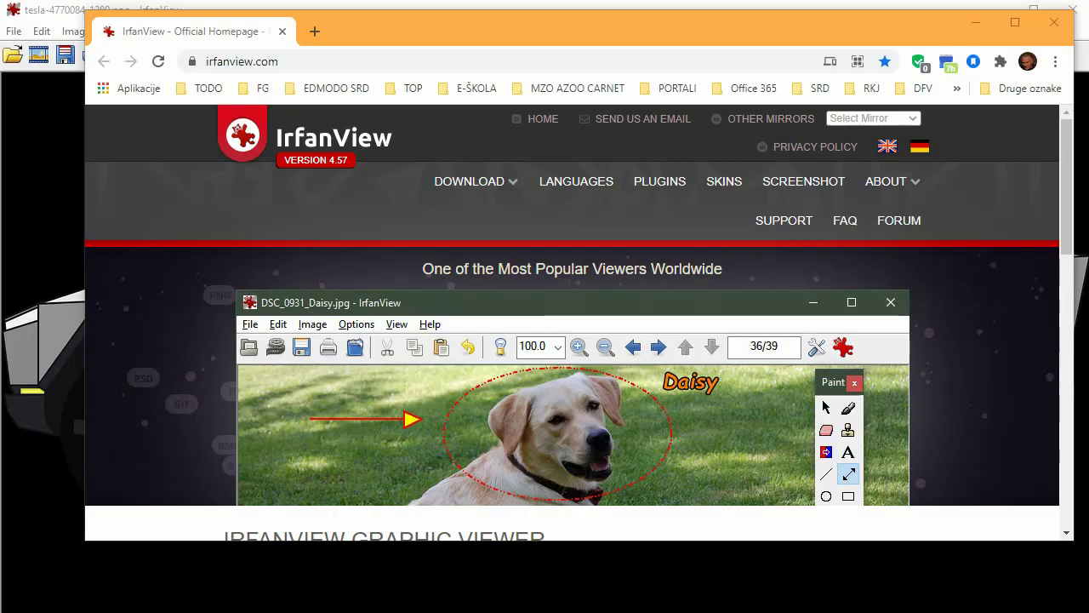
left_click(1054, 22)
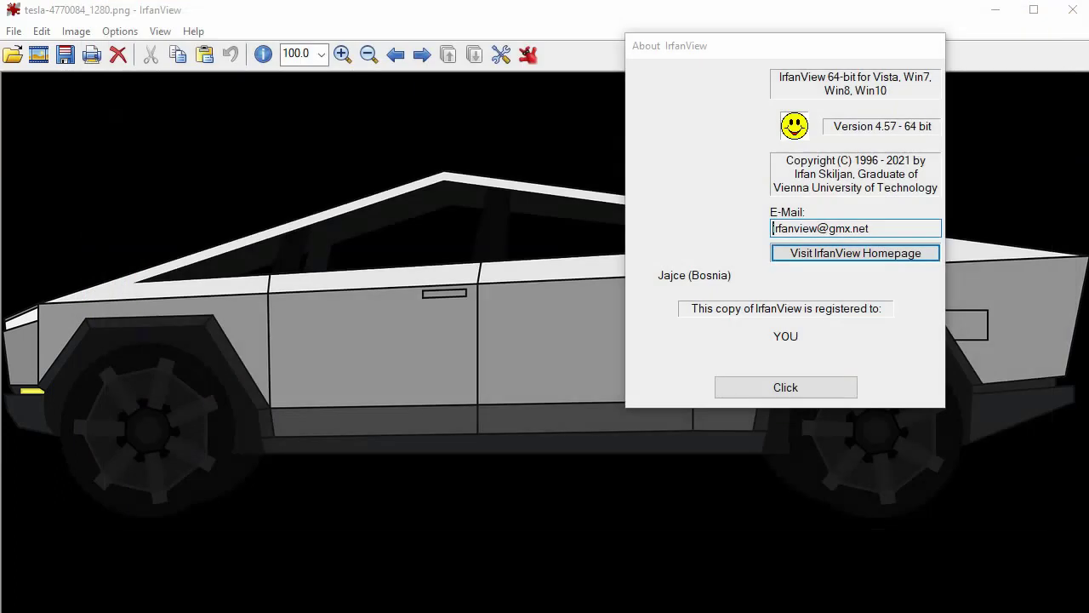
left_click(809, 385)
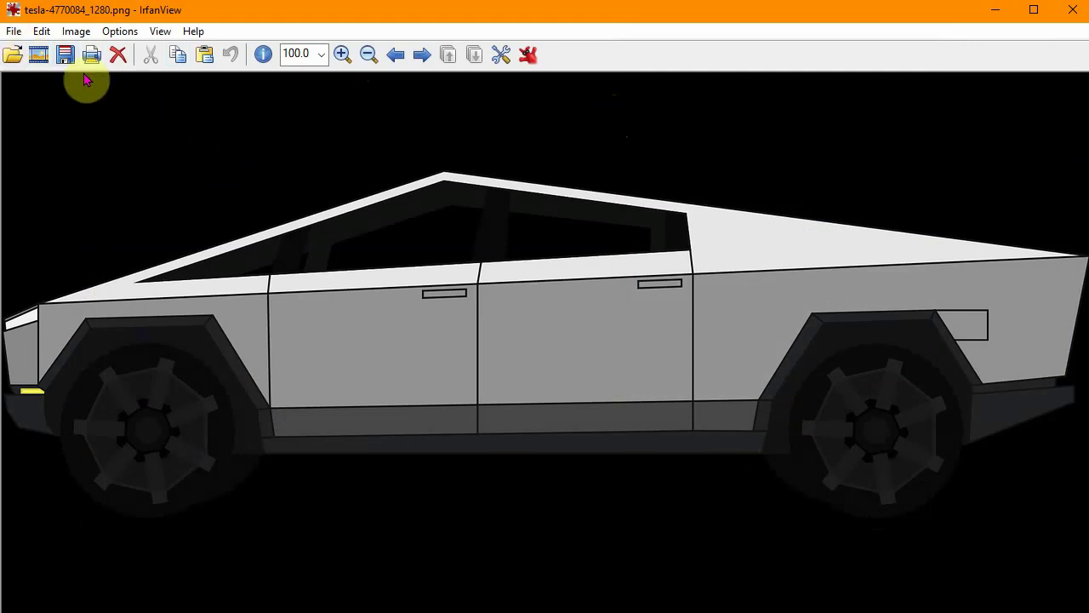
Step: Start saving the picture under a new name, reposition the save windows and examine the available file formats
left_click(14, 34)
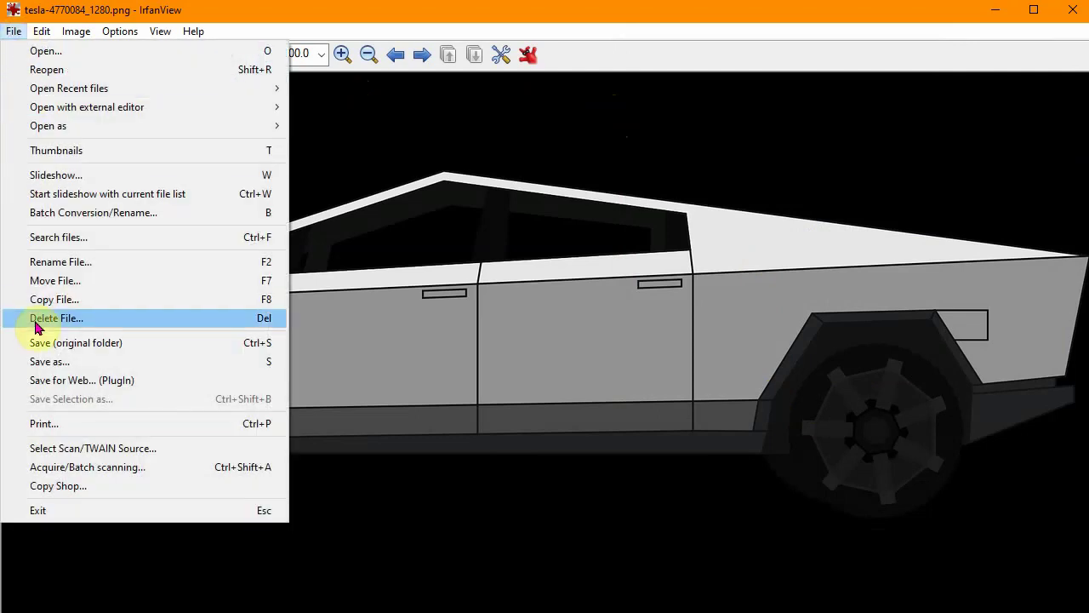
left_click(67, 367)
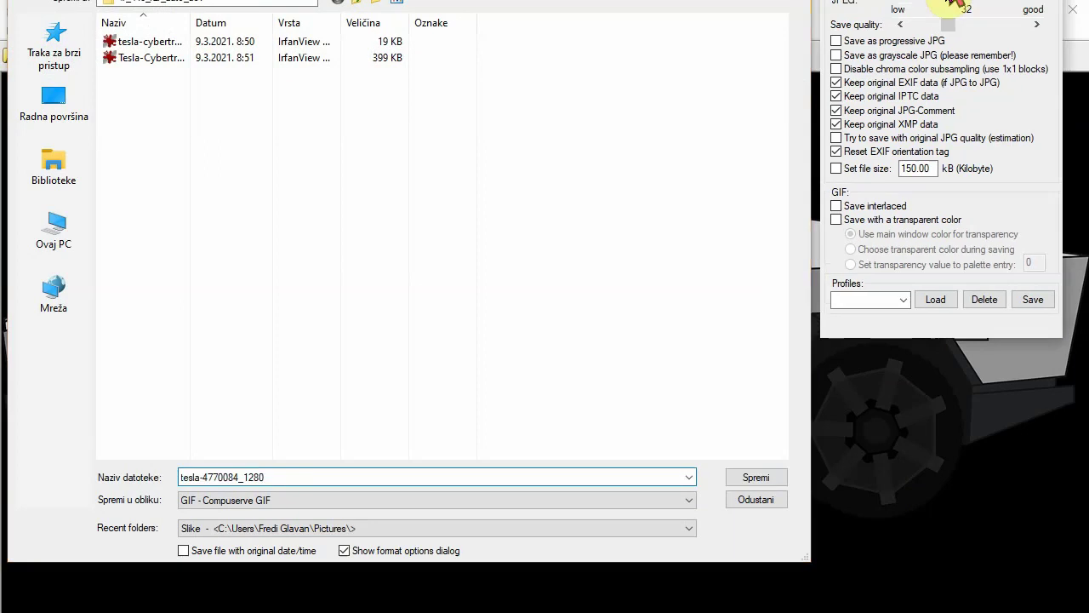
left_click_drag(948, 9, 911, 93)
left_click_drag(622, 2, 622, 88)
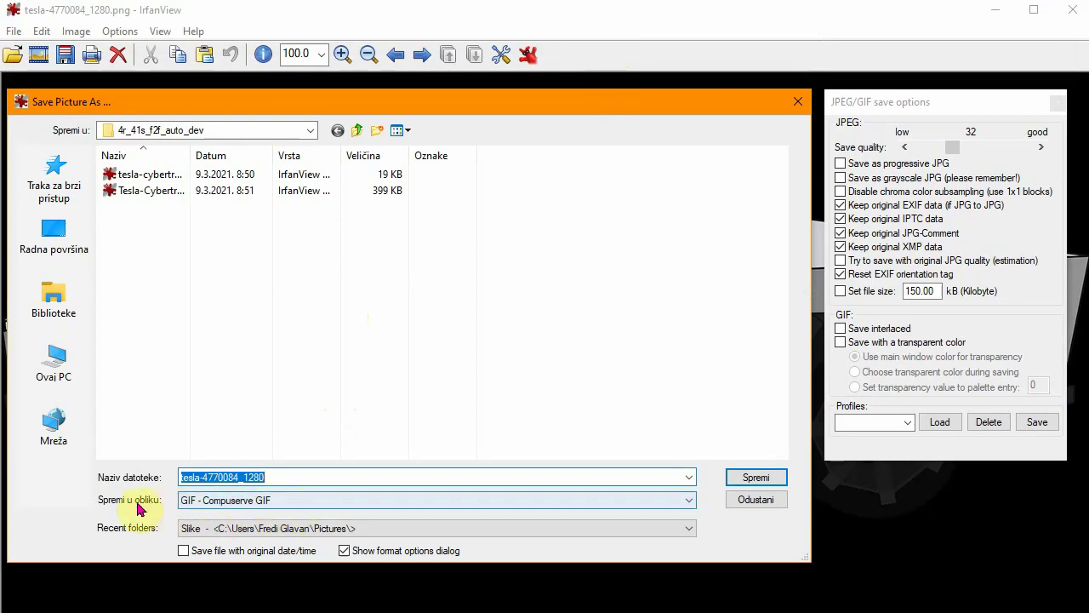
left_click(688, 502)
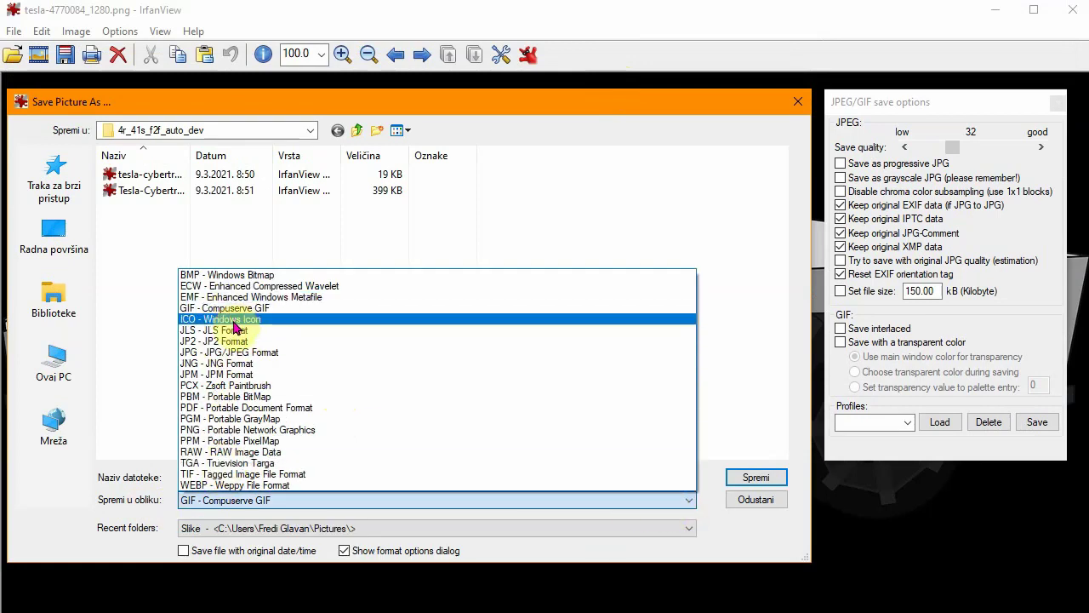
left_click(438, 104)
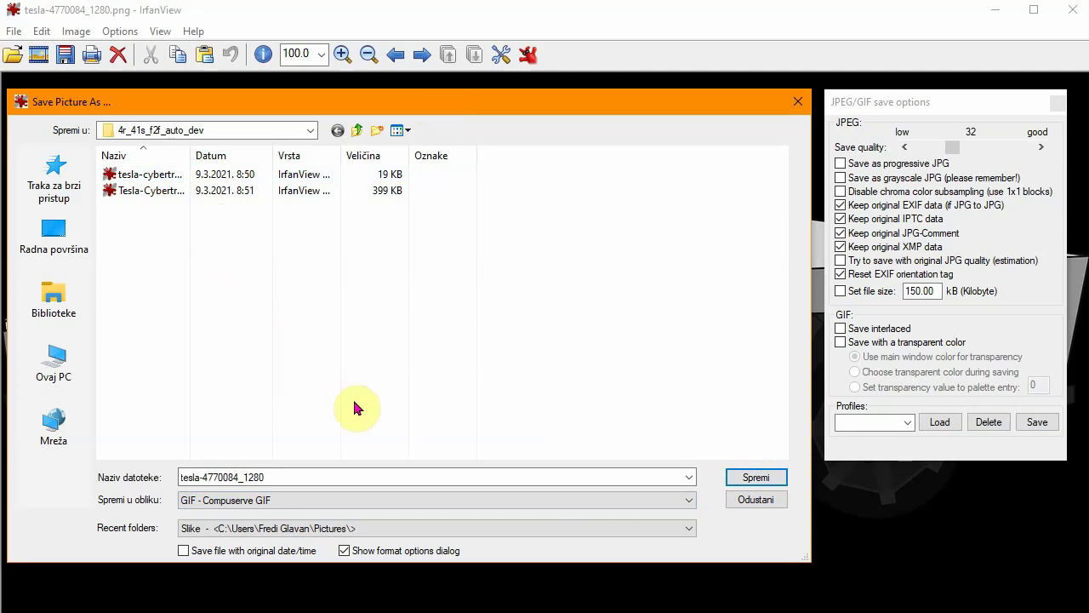
Step: Save the picture as kamion in GIF - Compuserve GIF format in the 4r_41s_f2f_auto_dev folder and close the viewer
double_click(277, 481)
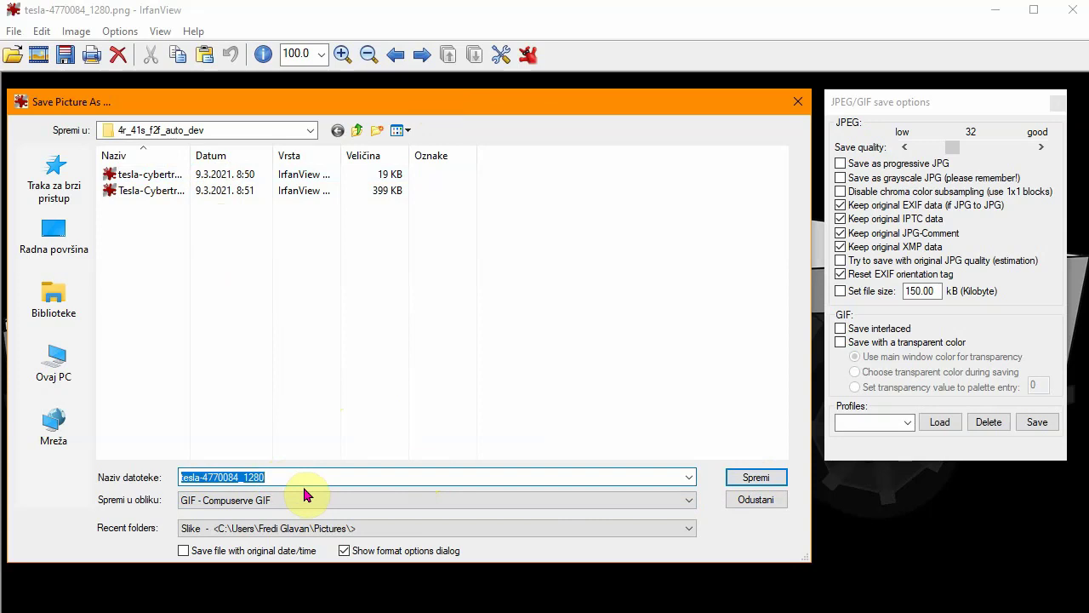
type("kami")
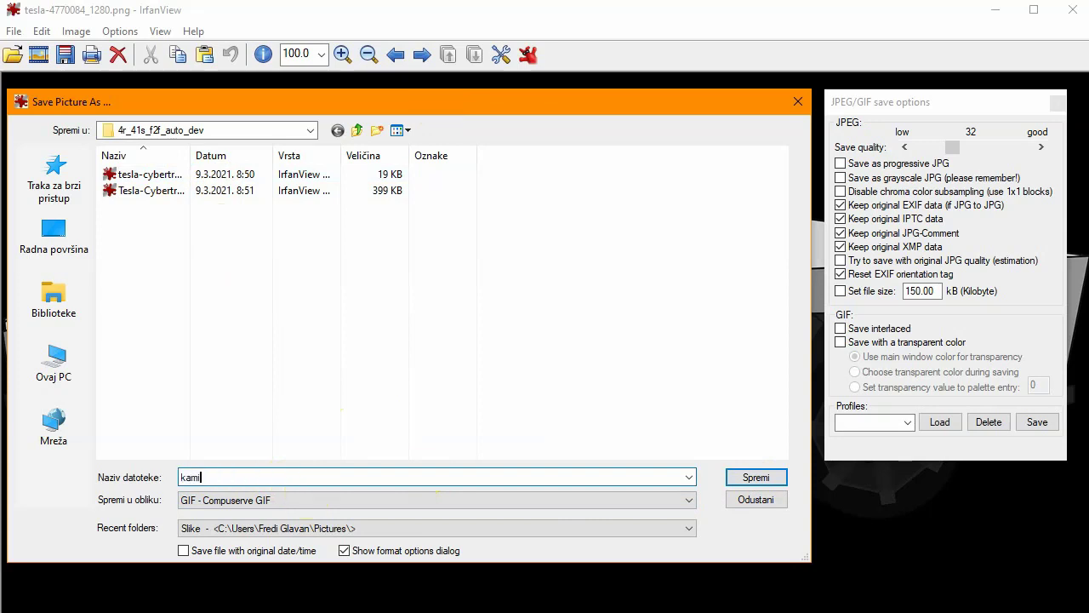
type("on")
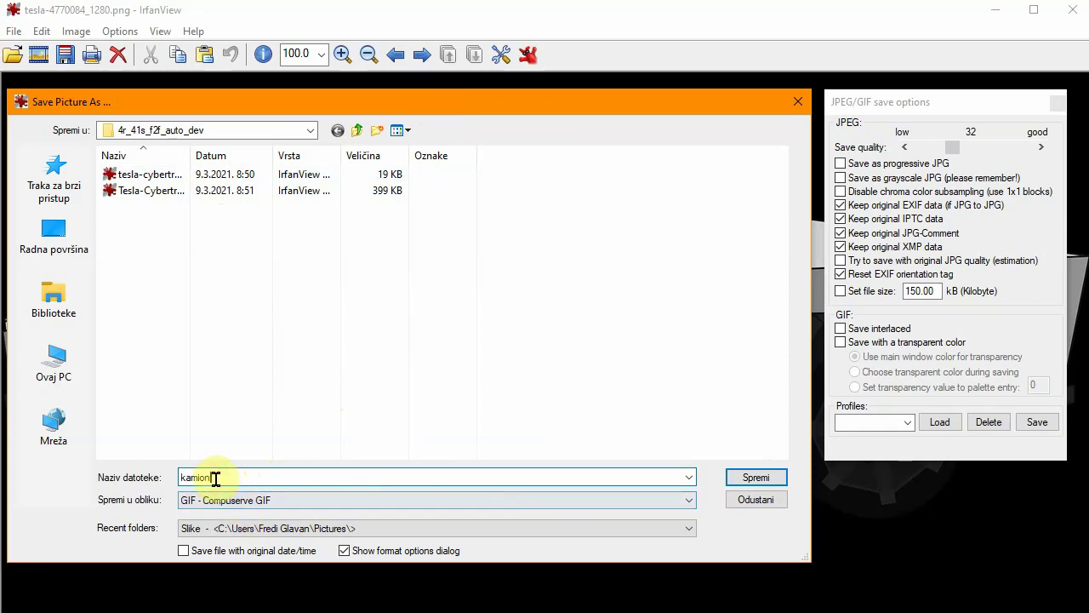
left_click(758, 479)
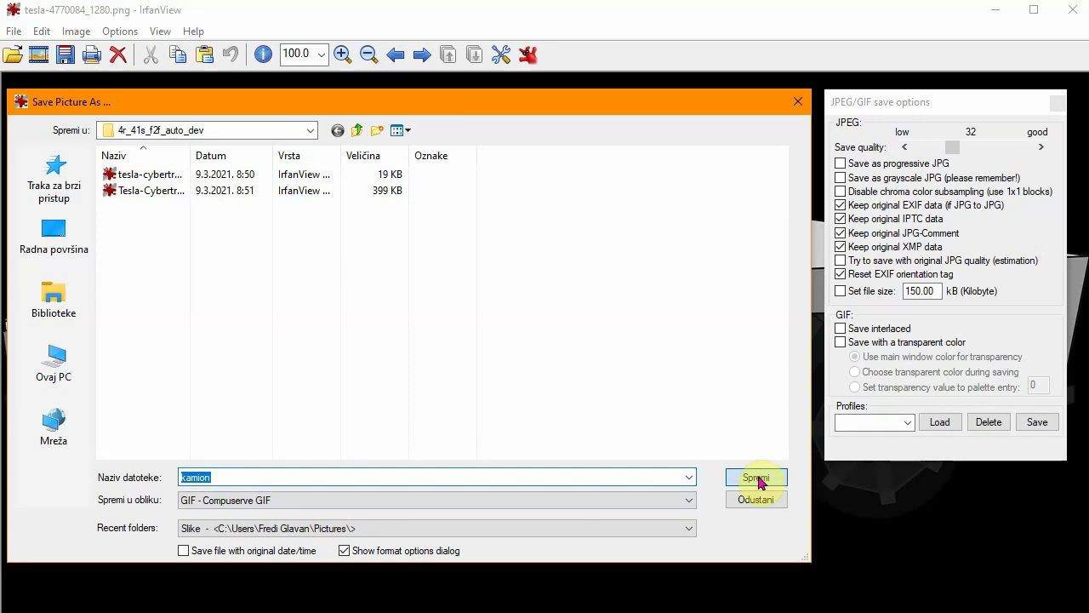
left_click(756, 479)
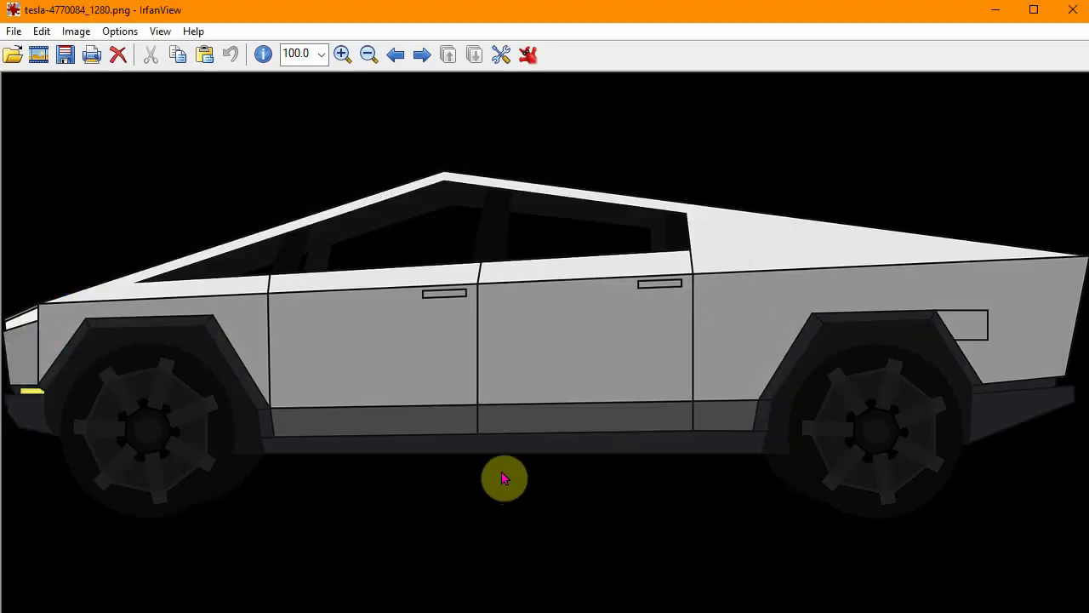
left_click(1072, 10)
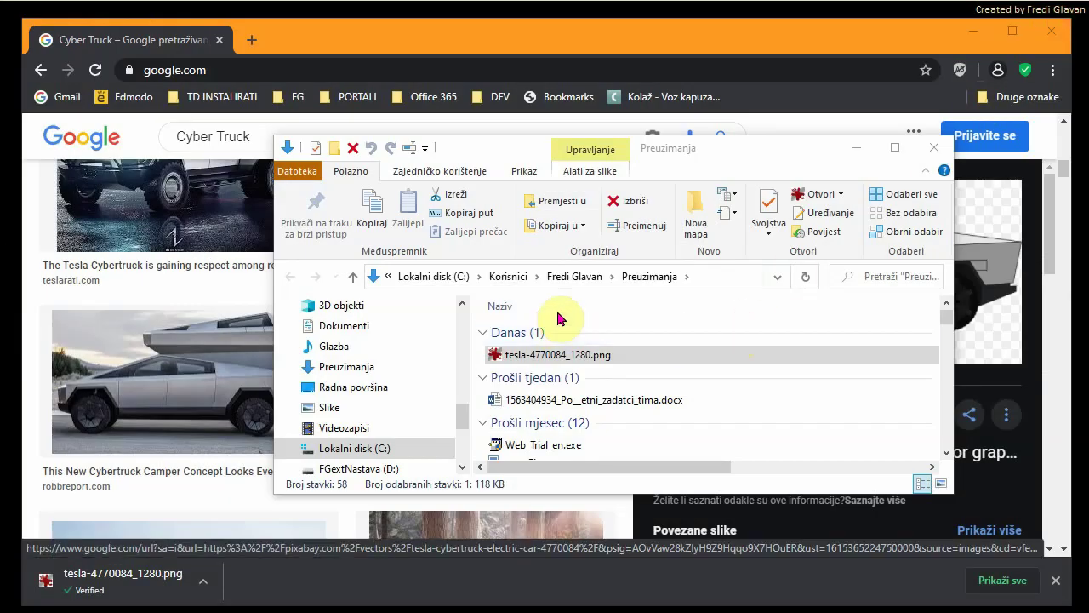
left_click(554, 357)
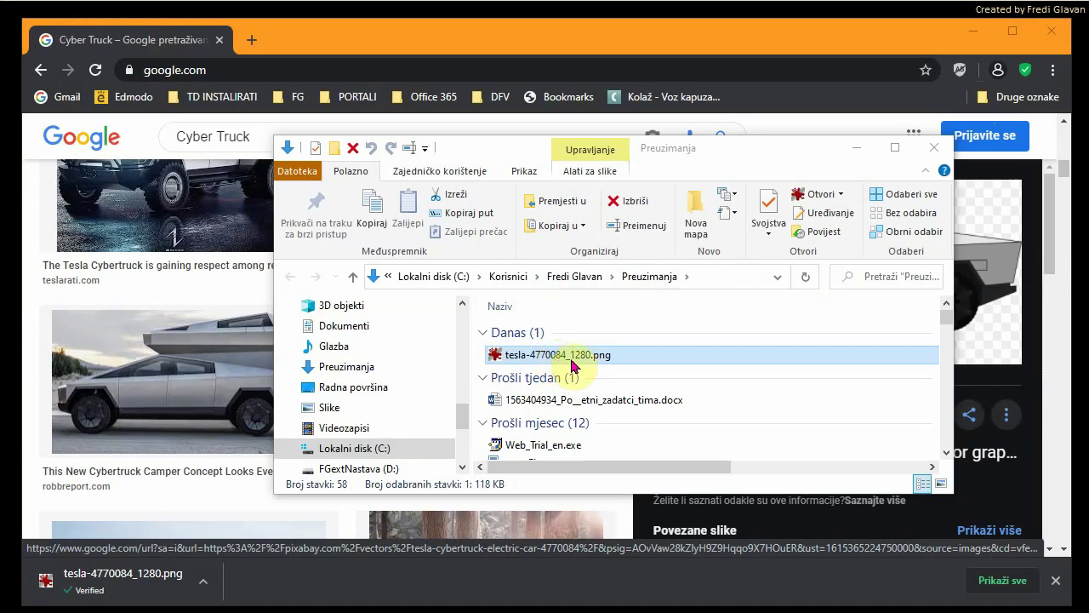
left_click(667, 280)
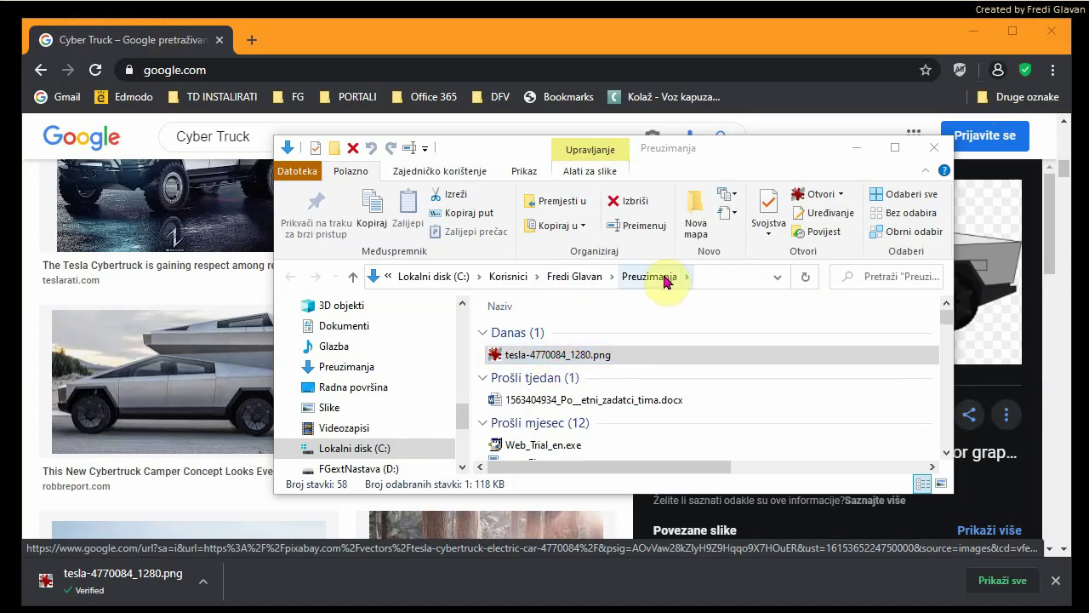
left_click(595, 359)
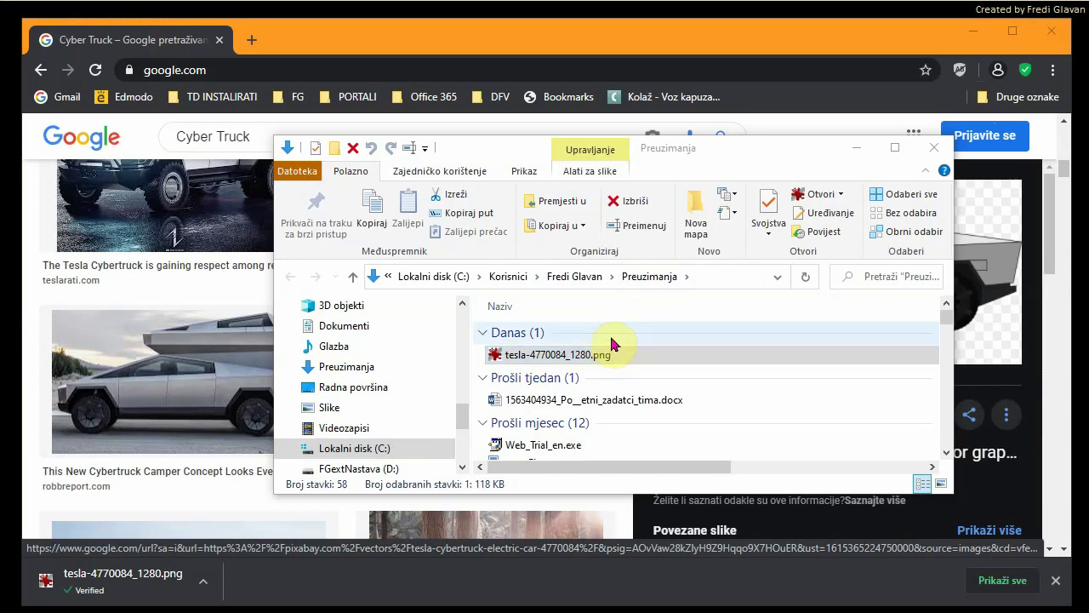
left_click(680, 281)
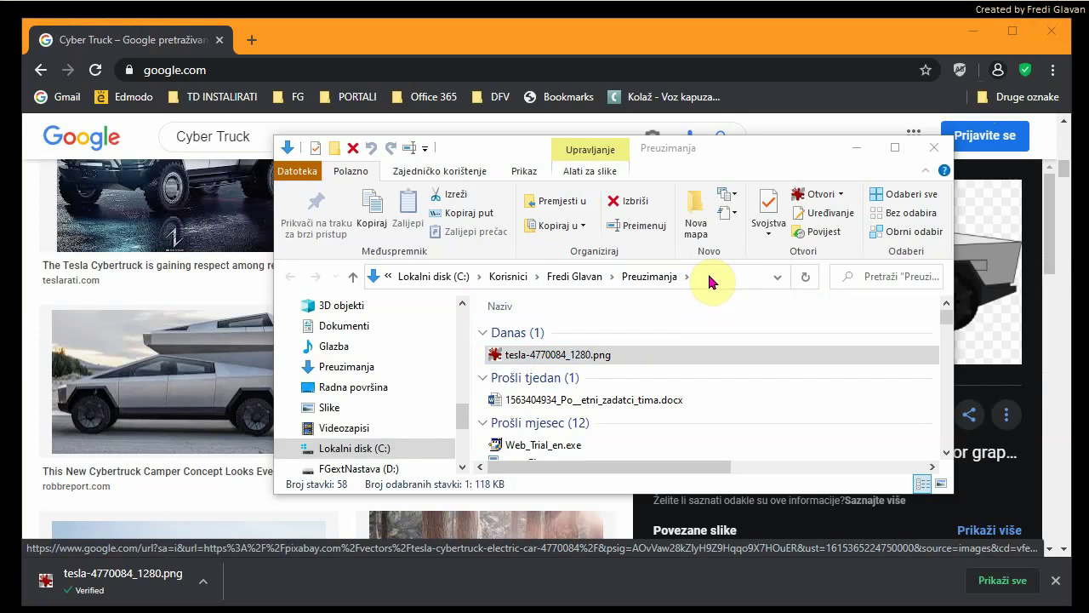
Step: Close the downloads folder and the browser, and open kamion.gif from the 4r_41s_f2f_auto_dev folder in IrfanView
left_click(938, 151)
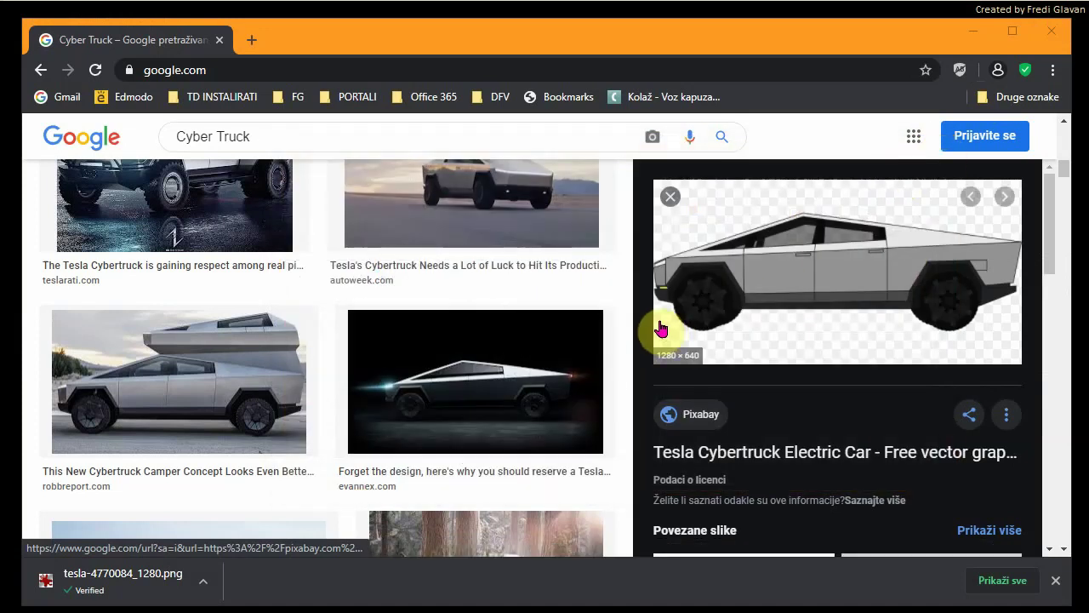
left_click(1053, 34)
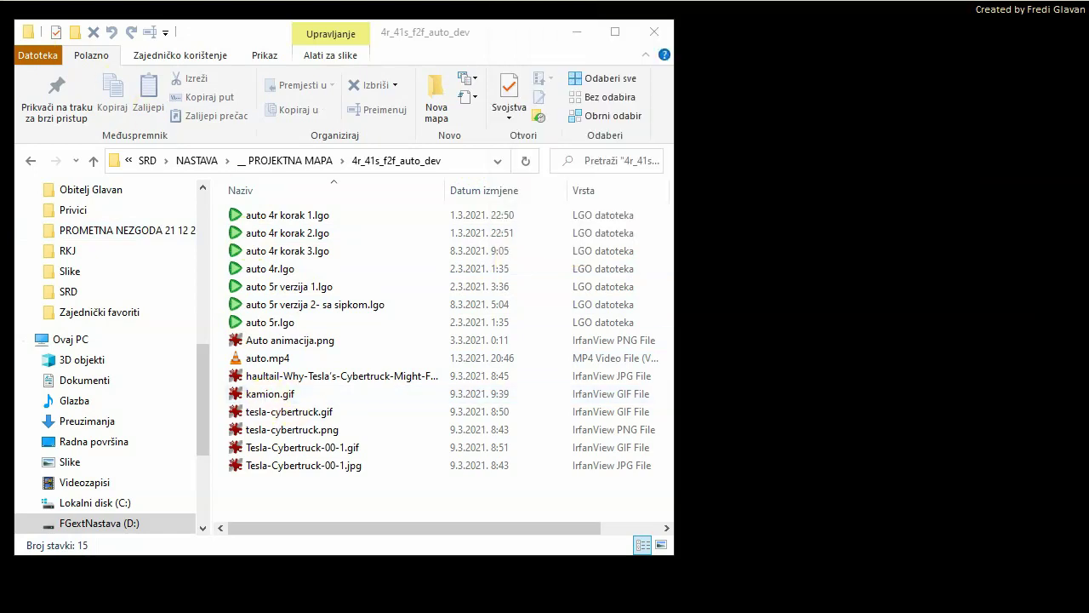
left_click(244, 396)
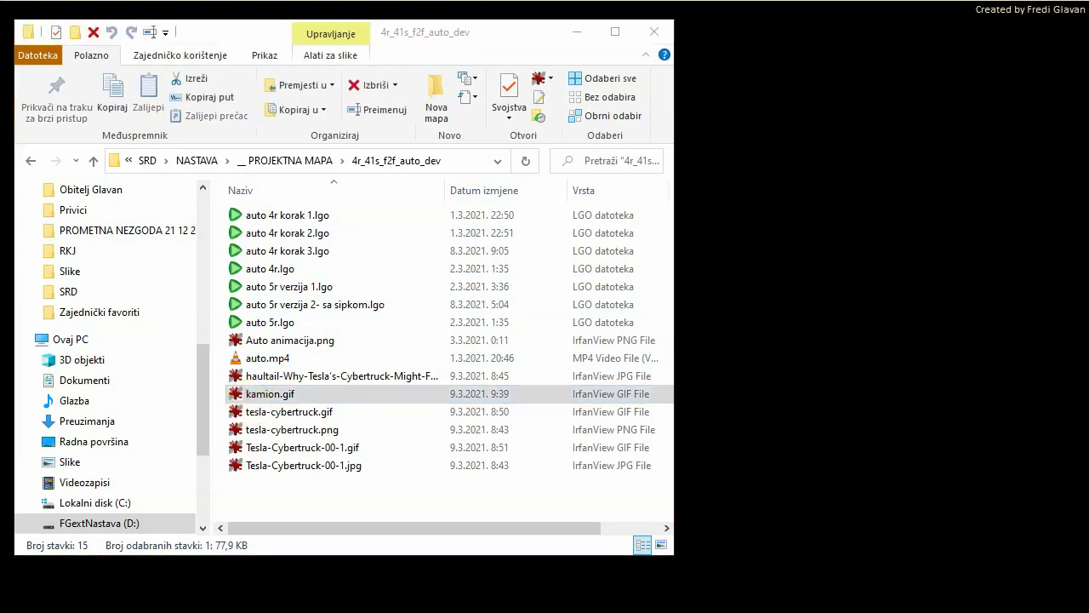
key("Return")
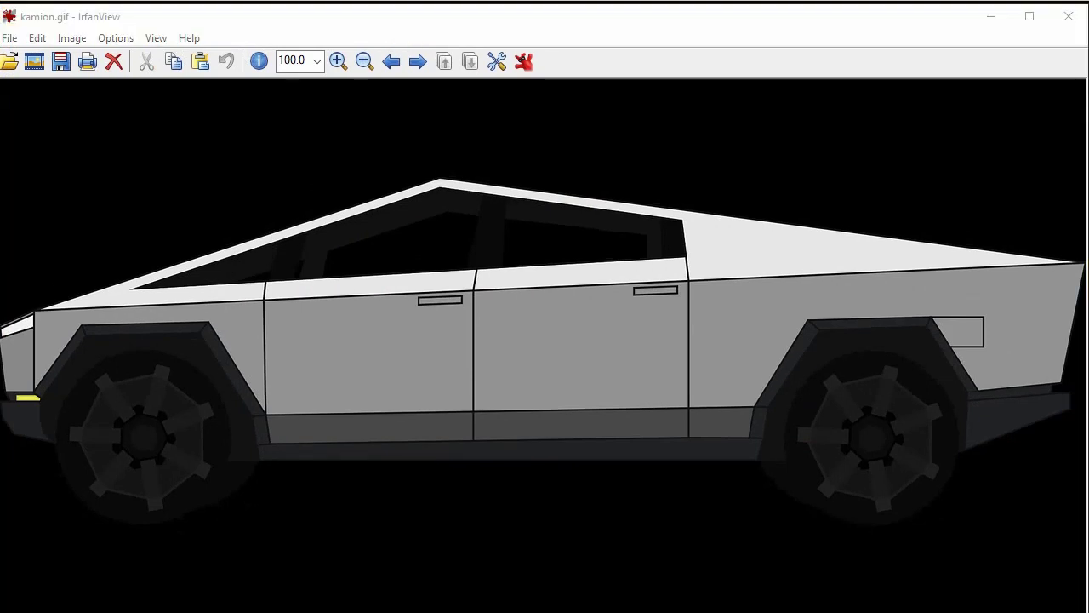
Step: Resize the kamion.gif picture to a width of 128 pixels and a height of 64 pixels
left_click(75, 44)
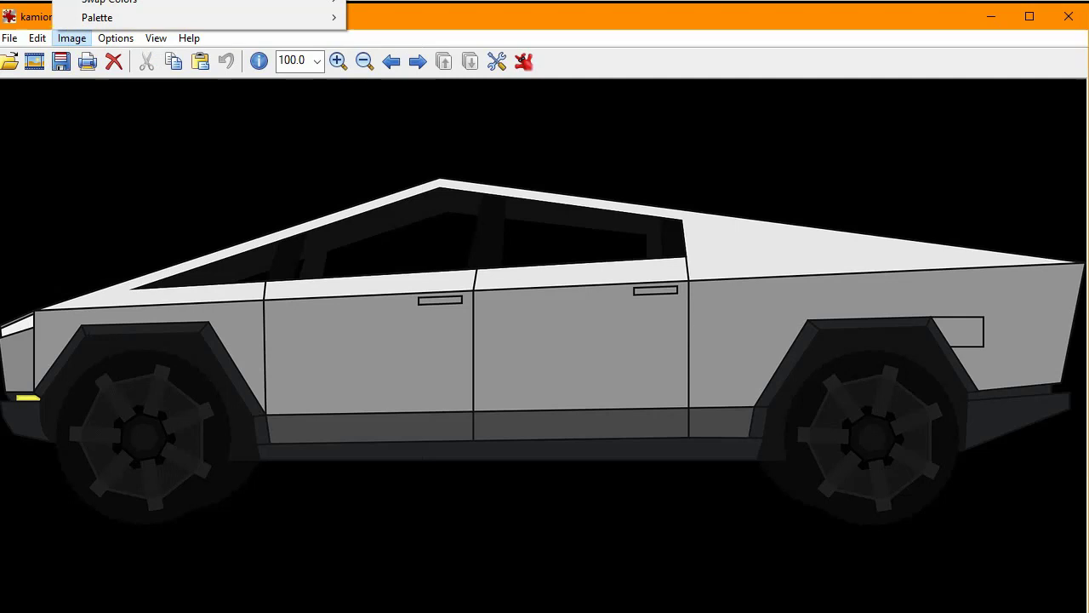
key("ctrl+r")
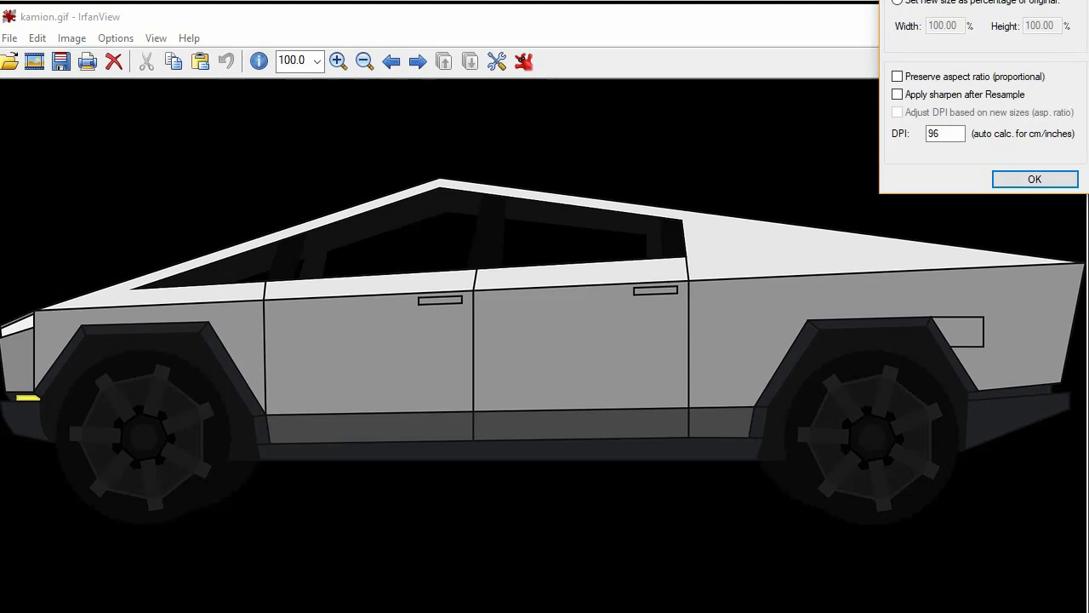
left_click_drag(1061, 0, 620, 97)
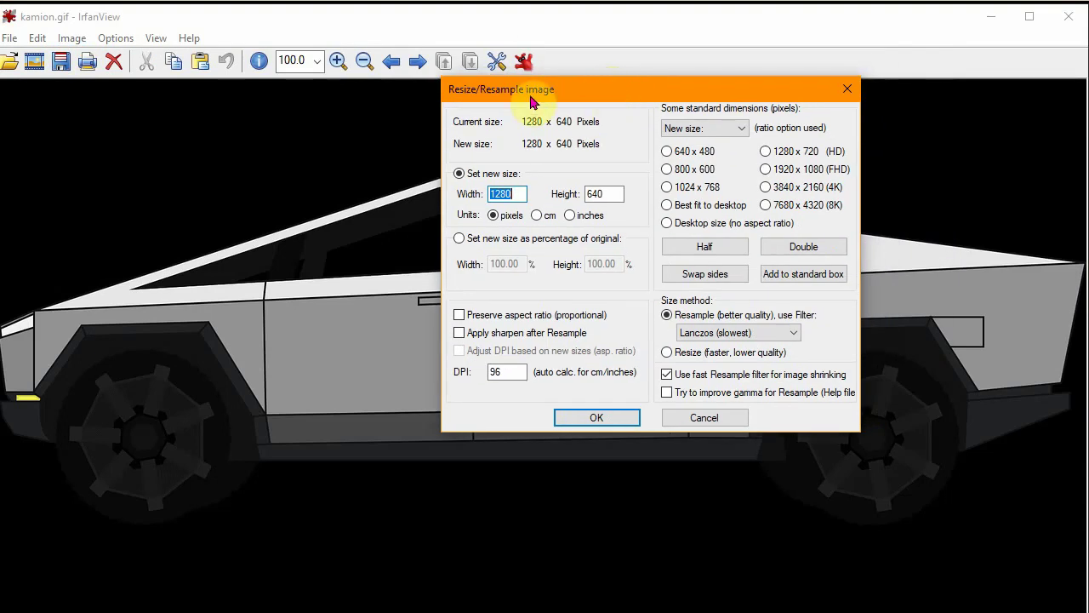
left_click_drag(652, 90, 791, 41)
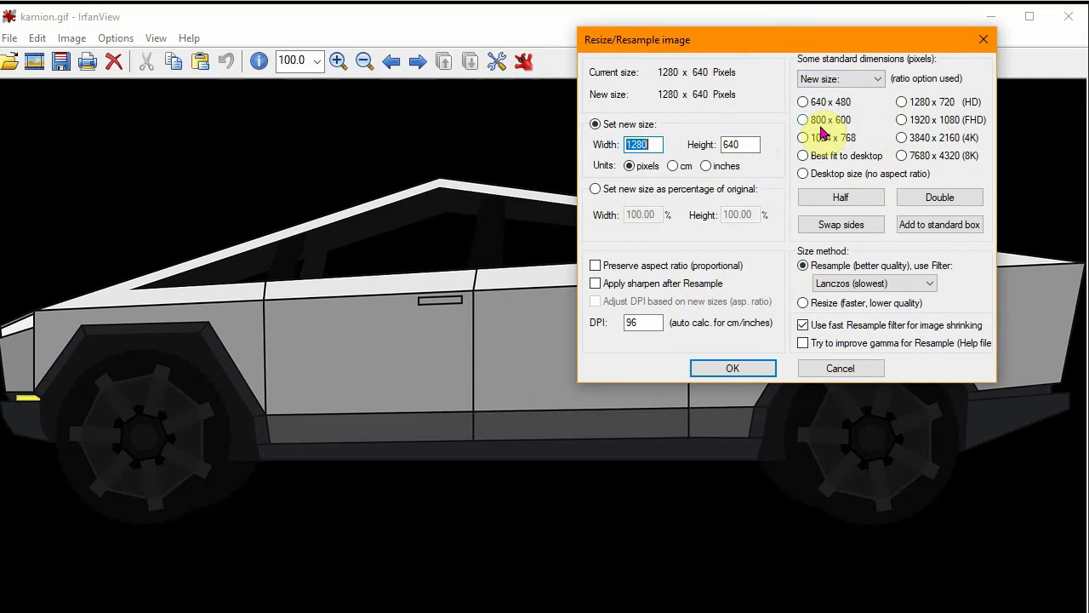
left_click(653, 145)
double_click(737, 144)
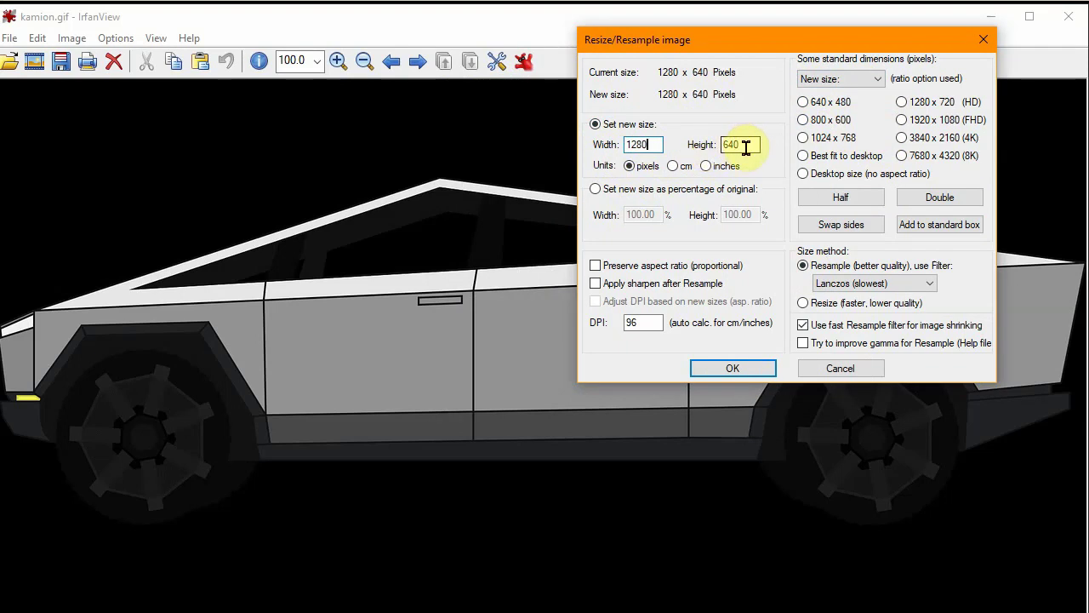
double_click(652, 145)
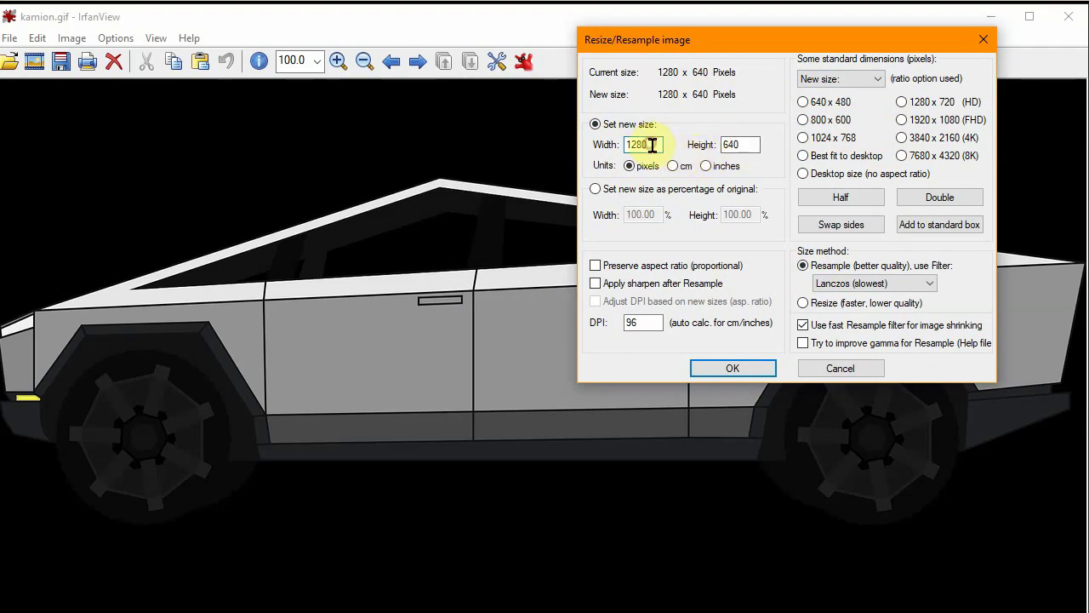
key("BackSpace")
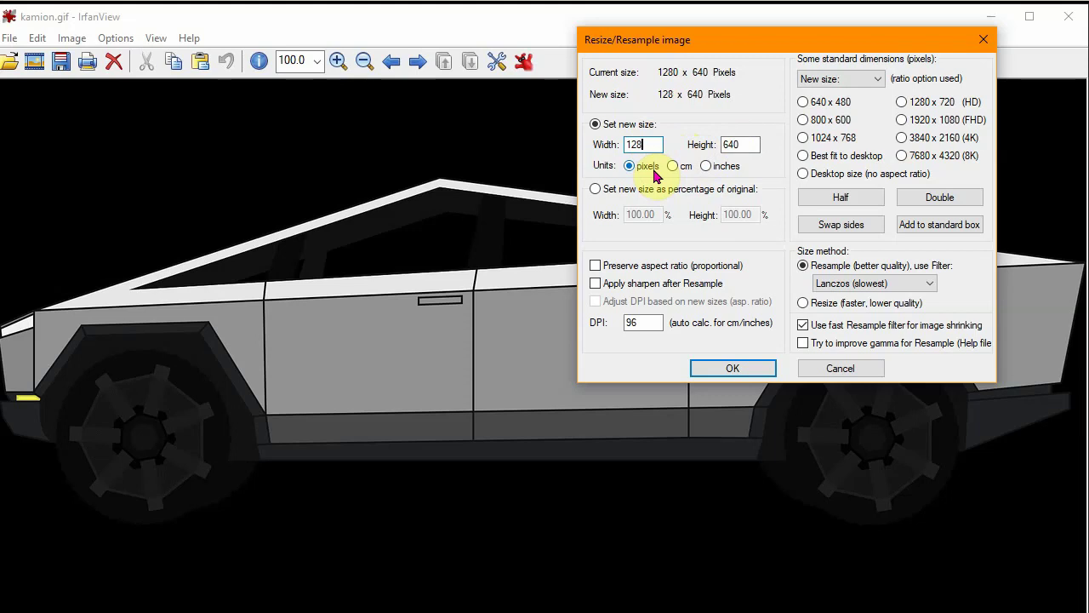
left_click(752, 143)
key("BackSpace")
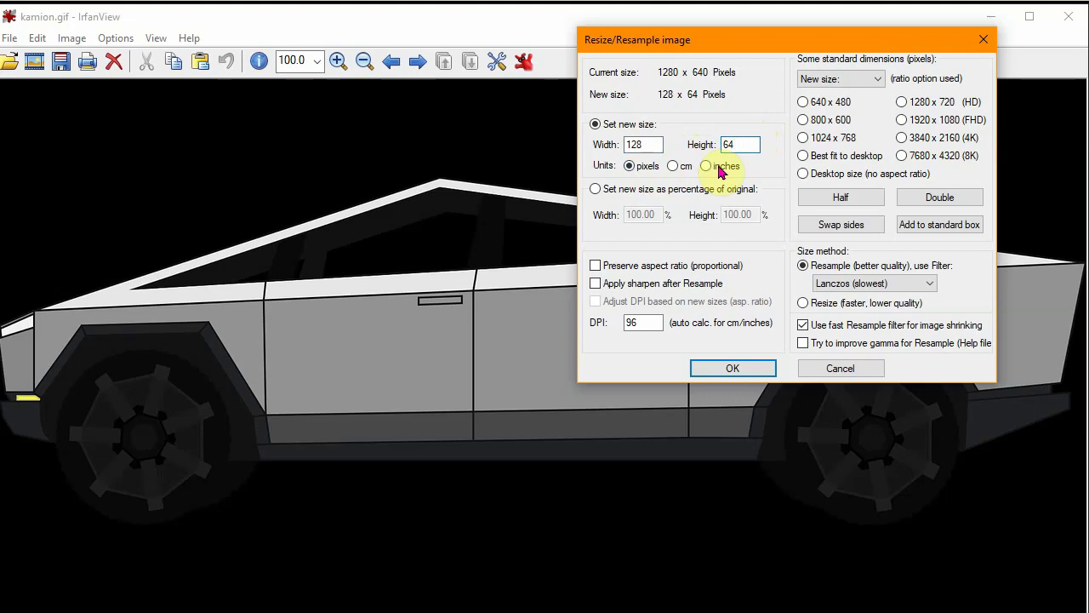
left_click(732, 371)
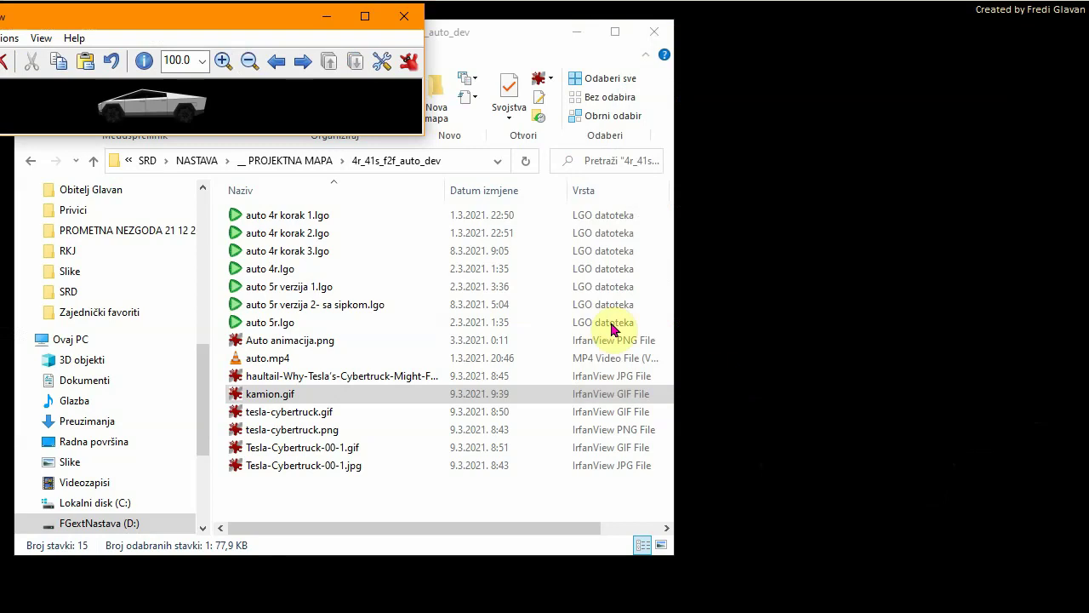
Step: Reposition and enlarge the viewer window, and save the resized picture as kamion smanjeni in GIF - Compuserve GIF format in the 4r_41s_f2f_auto_dev folder
left_click_drag(286, 29, 754, 197)
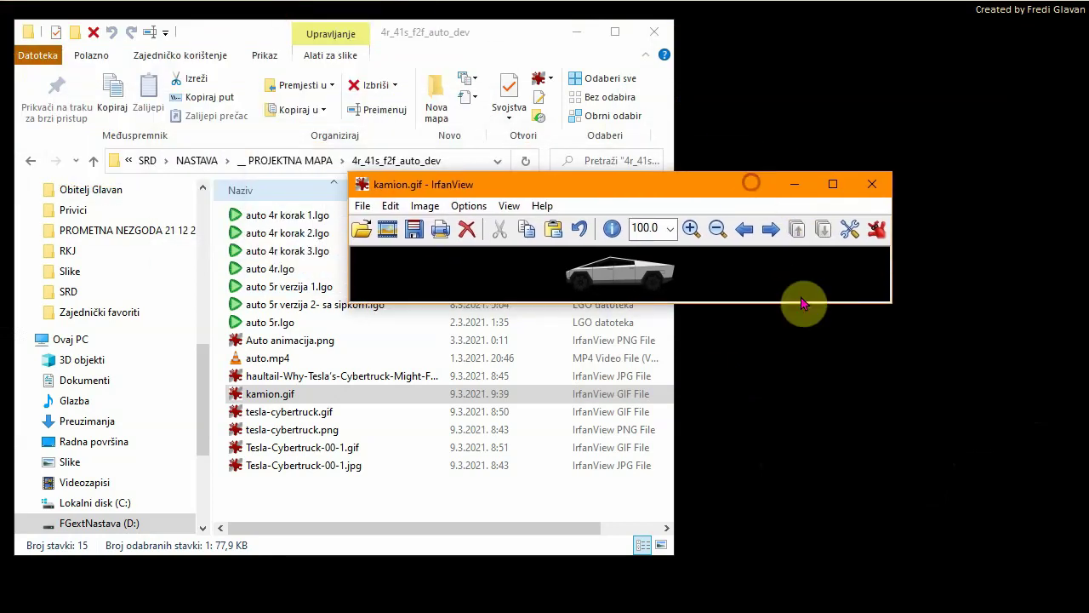
left_click_drag(891, 303, 944, 509)
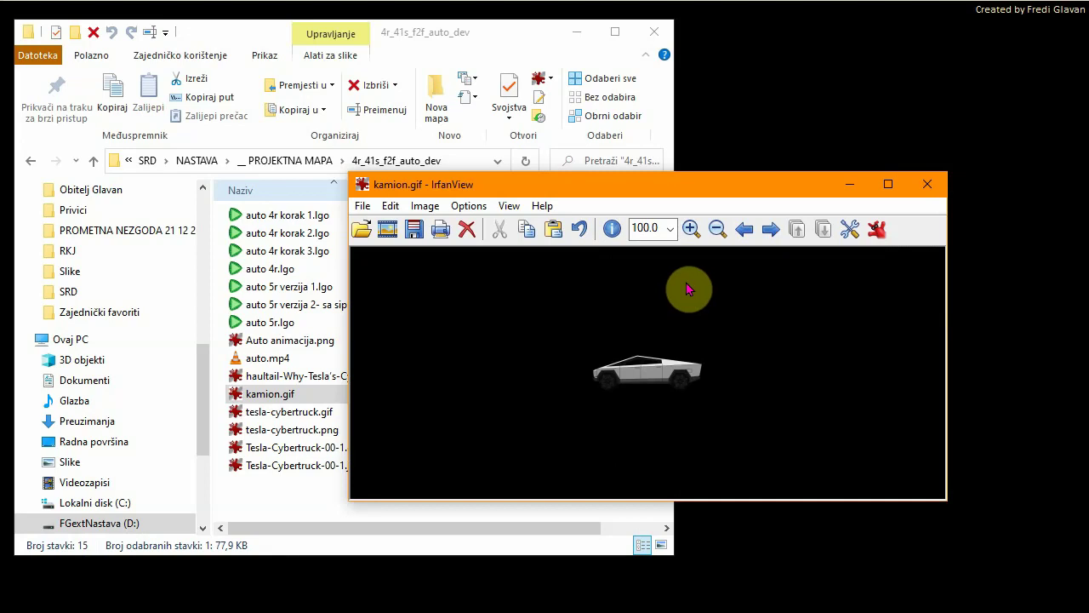
left_click(414, 231)
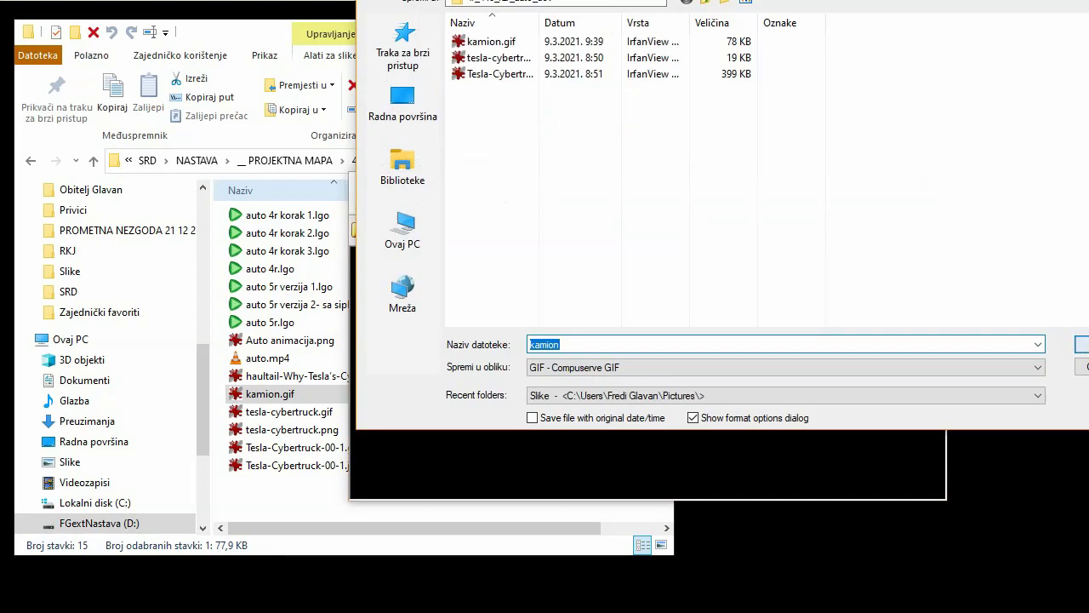
left_click_drag(894, 16, 842, 56)
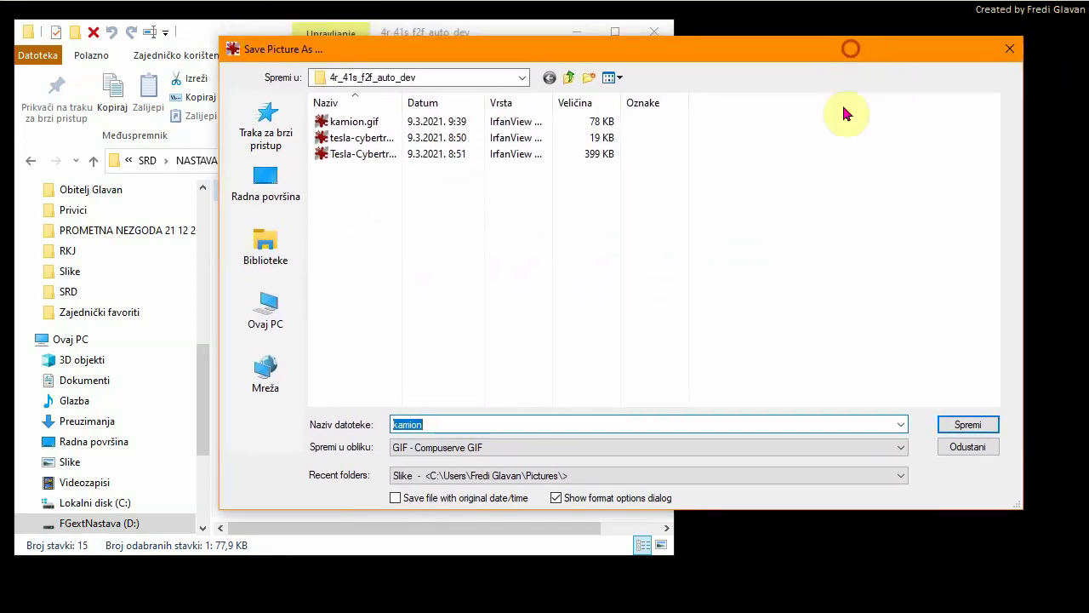
left_click(440, 424)
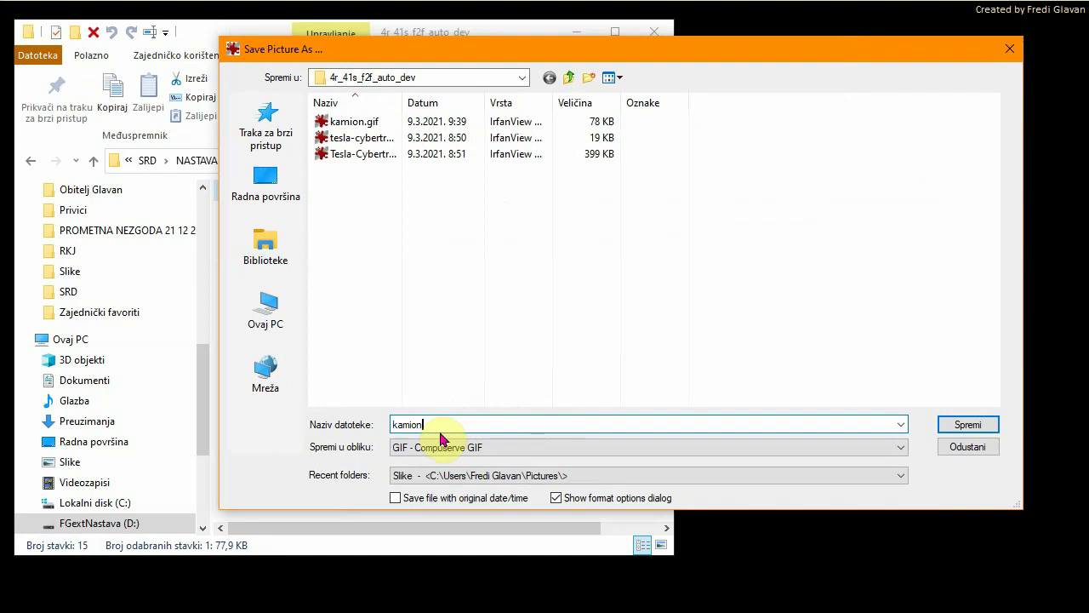
type("smanjeni")
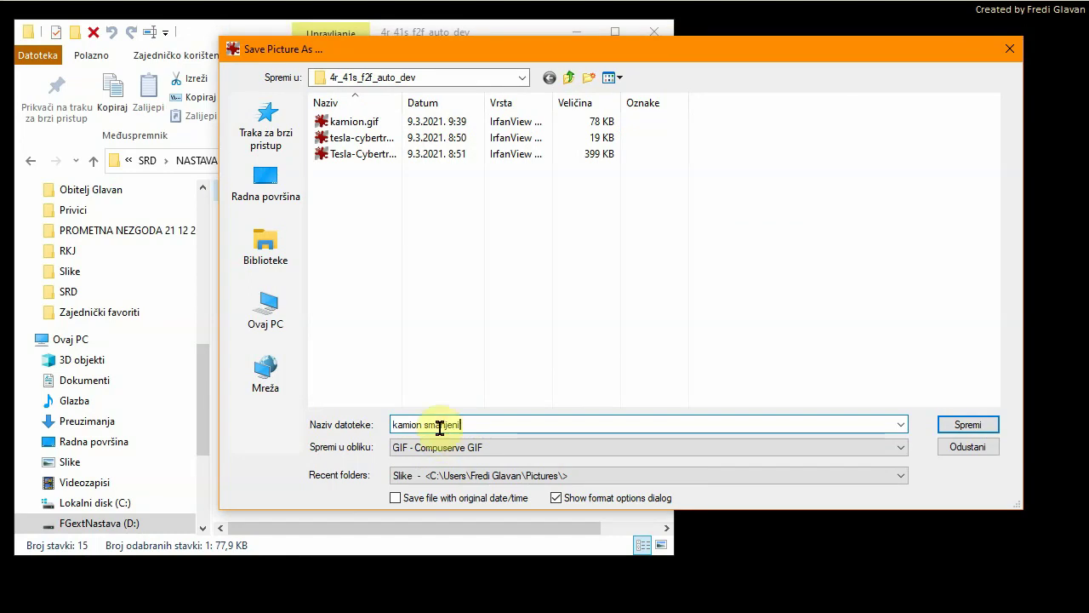
left_click(965, 426)
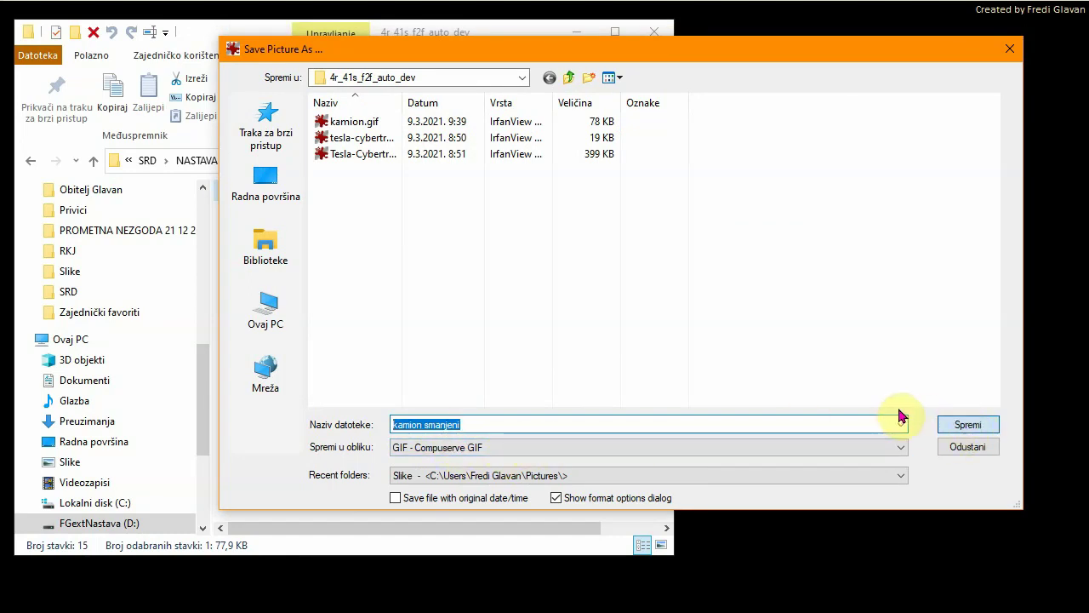
left_click(960, 425)
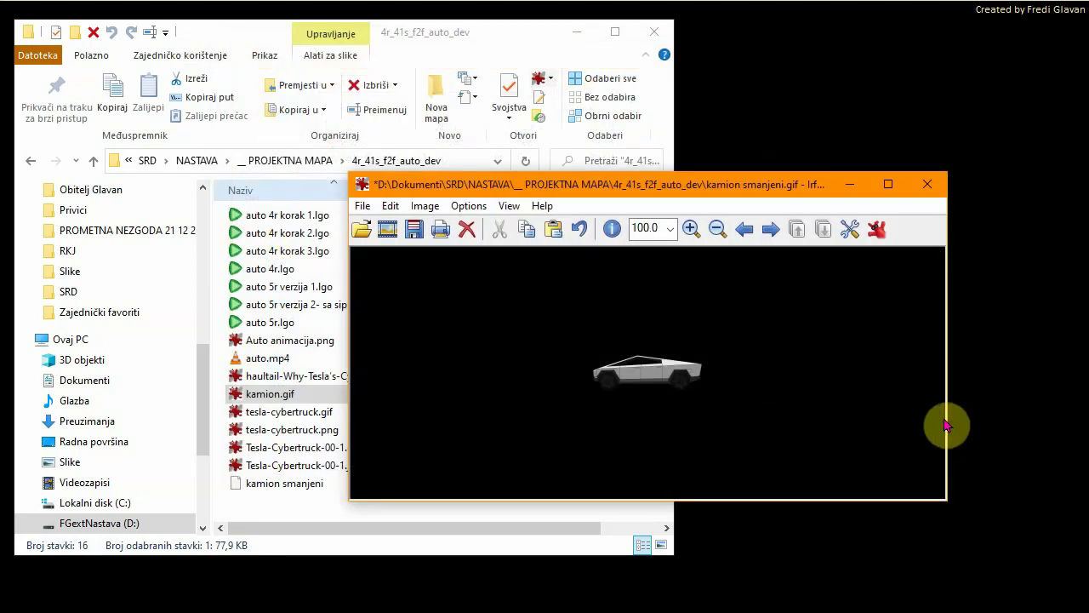